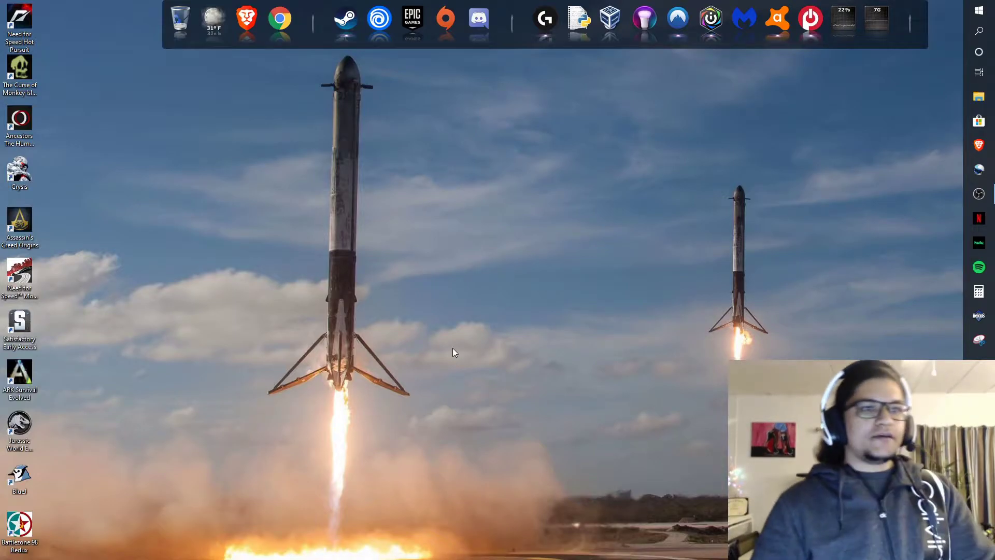
# Open the bookmarked Unsplash page in the Brave browser and search its photos for "cars"
pyautogui.click(252, 24)
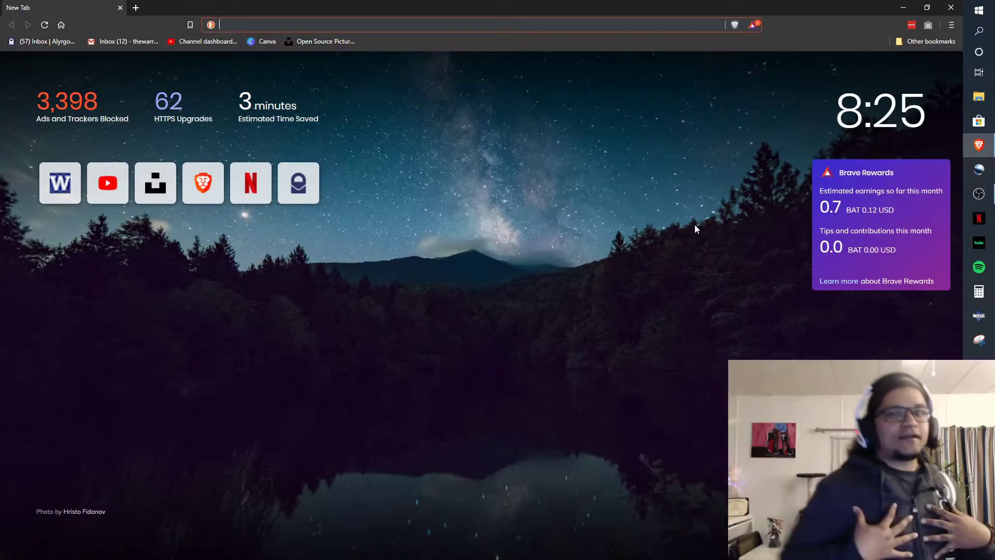
pyautogui.click(288, 42)
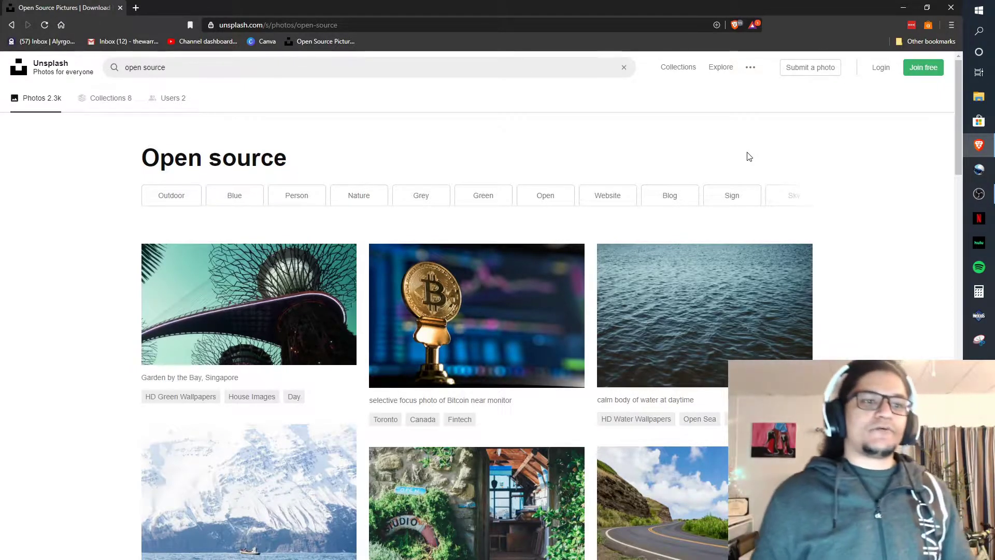
pyautogui.doubleClick(297, 70)
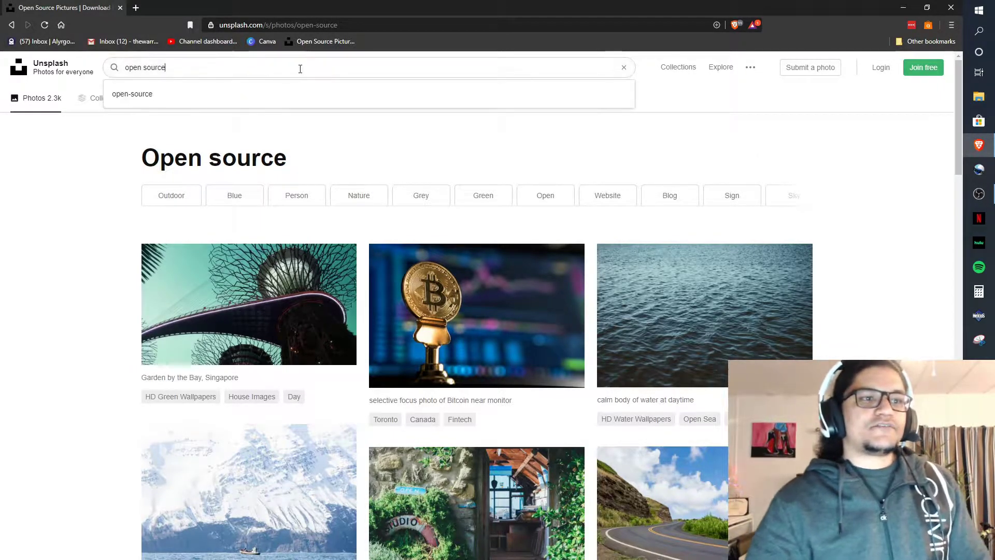
pyautogui.press('BackSpace')
pyautogui.press('BackSpace')
pyautogui.press('BackSpace')
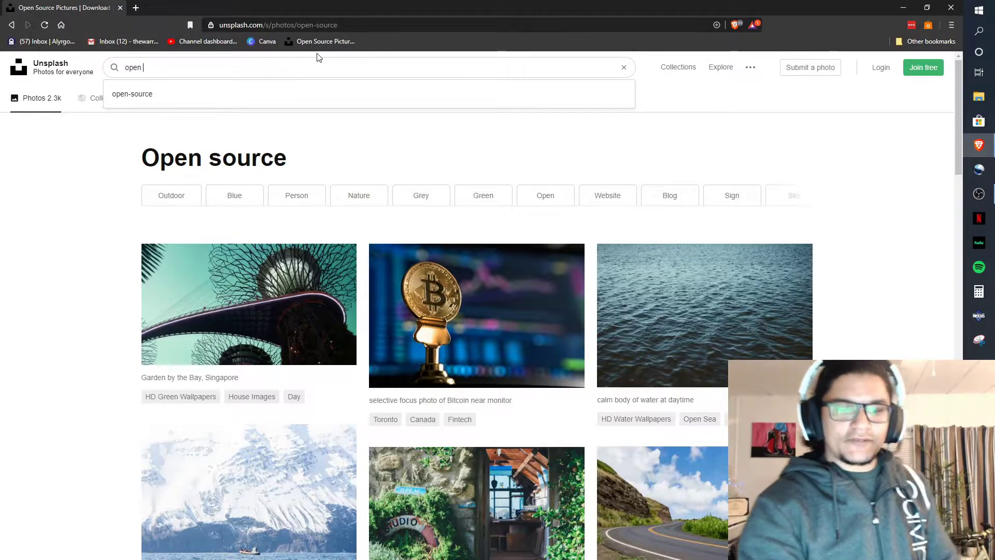
pyautogui.press('BackSpace')
pyautogui.press('BackSpace')
pyautogui.press('BackSpace')
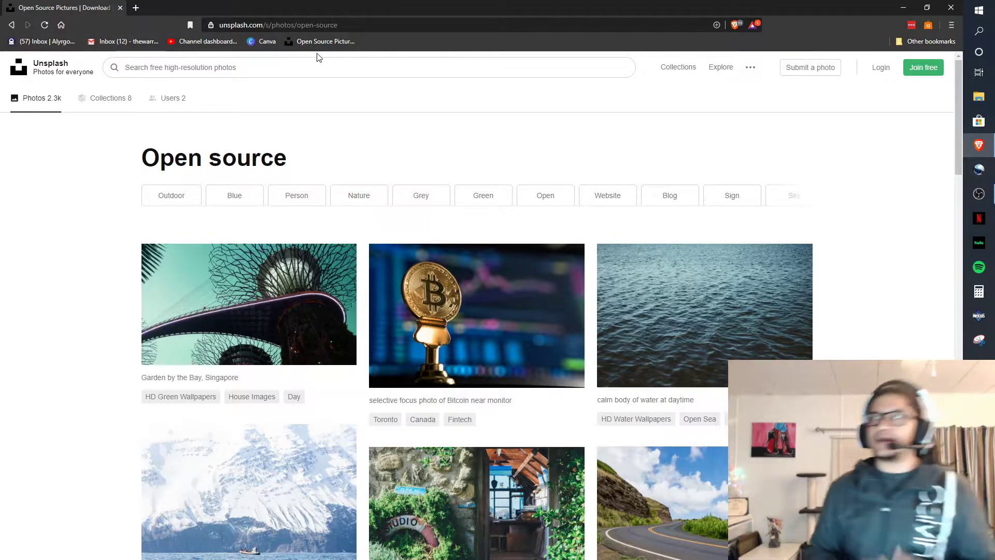
pyautogui.write('cars')
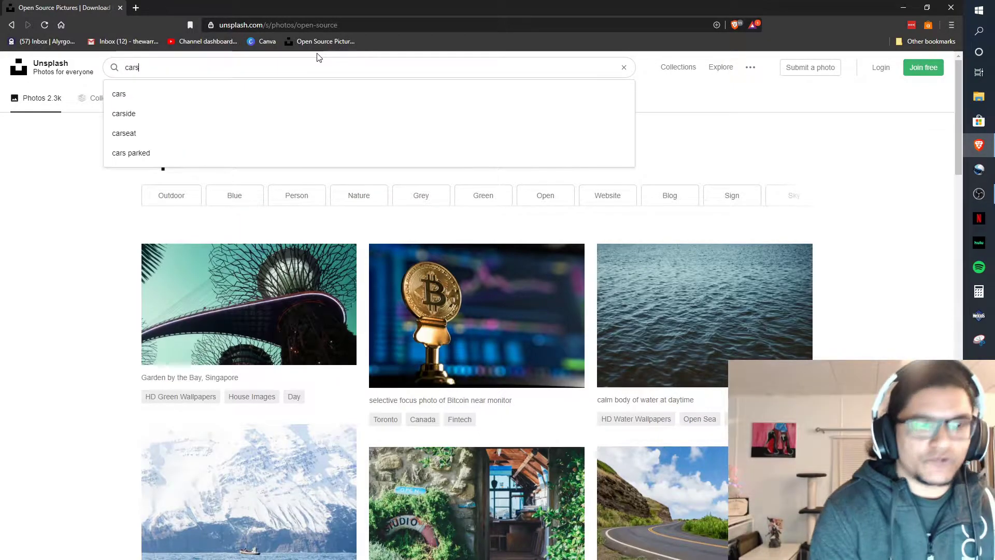
pyautogui.press('Return')
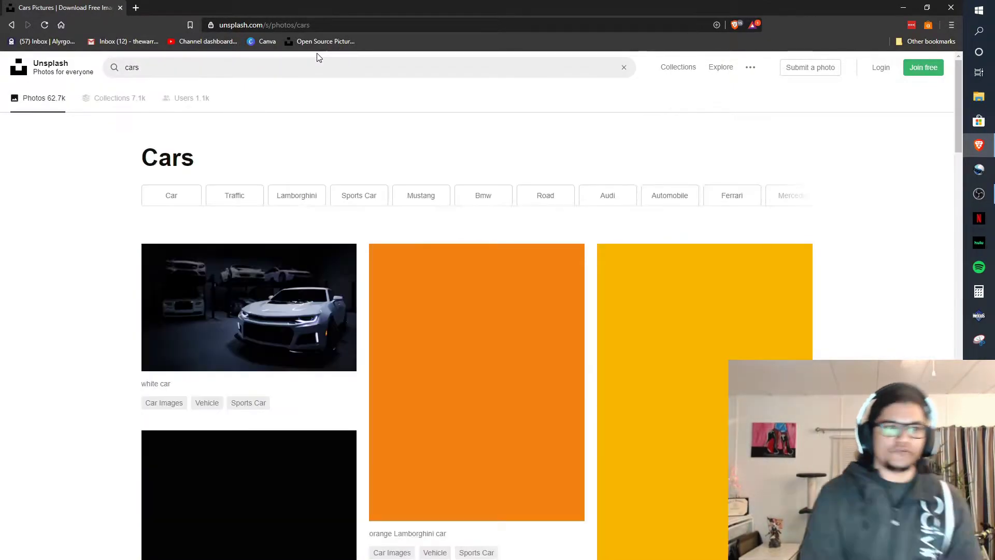
# Browse the car photo results on Unsplash to see which pictures are available
pyautogui.scroll(-15, 471, 350)
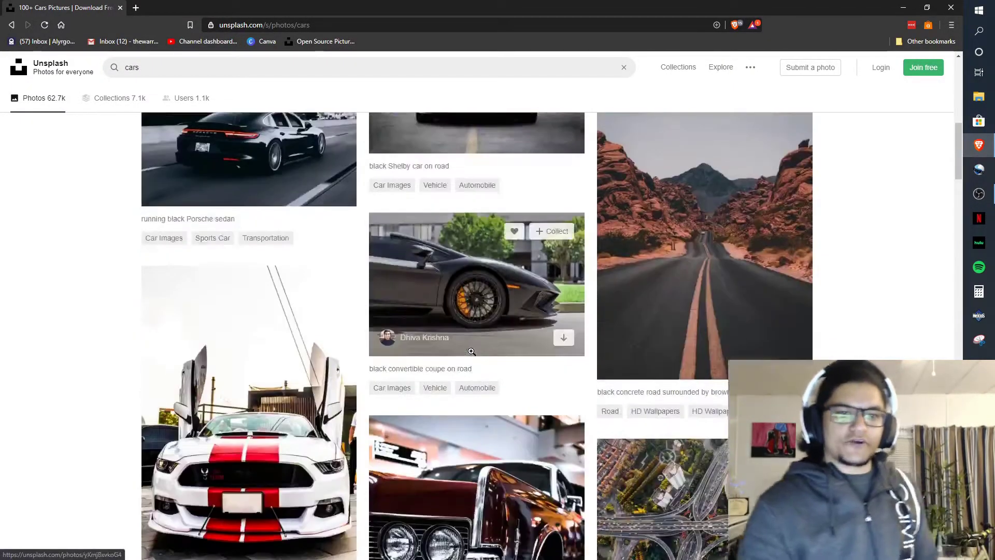
pyautogui.scroll(-20, 471, 350)
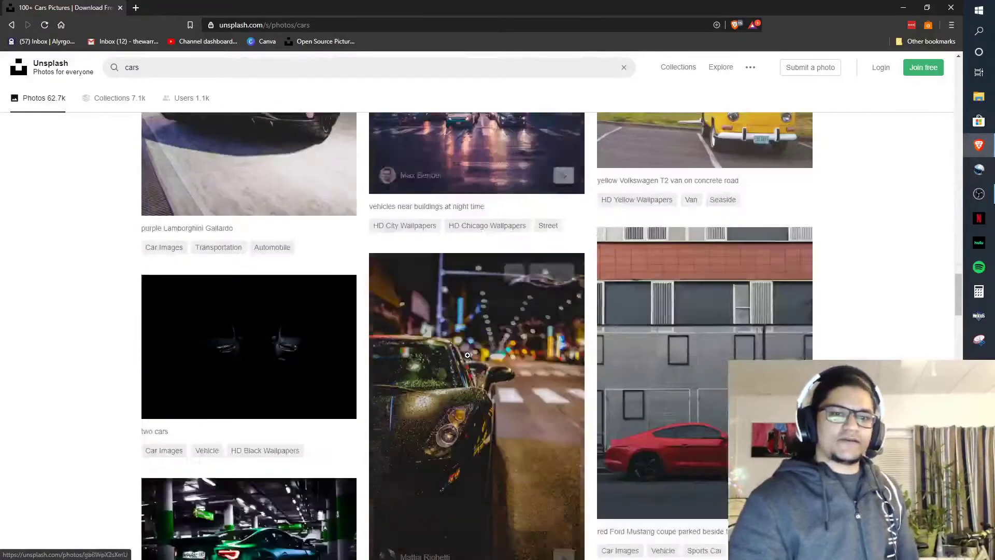
pyautogui.scroll(-20, 468, 356)
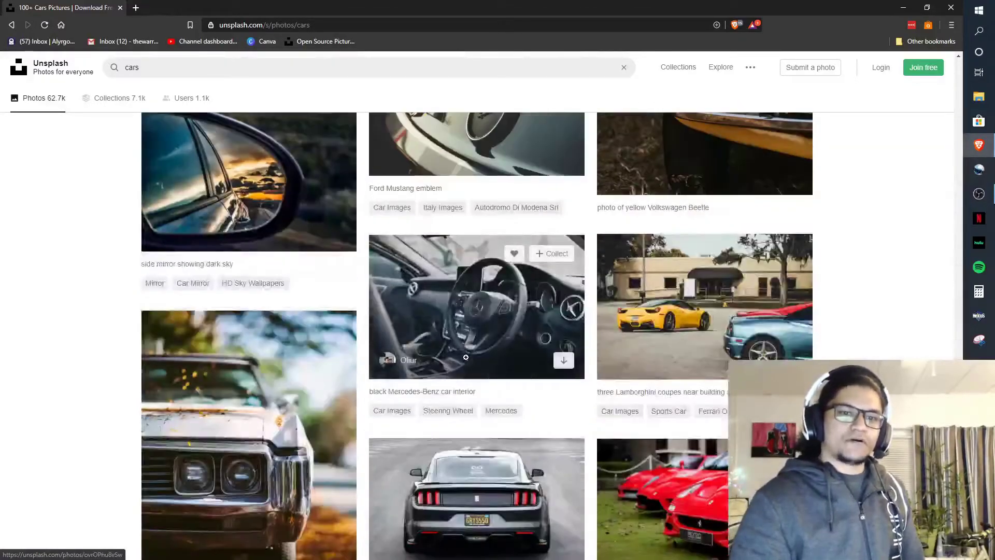
pyautogui.scroll(-4, 468, 357)
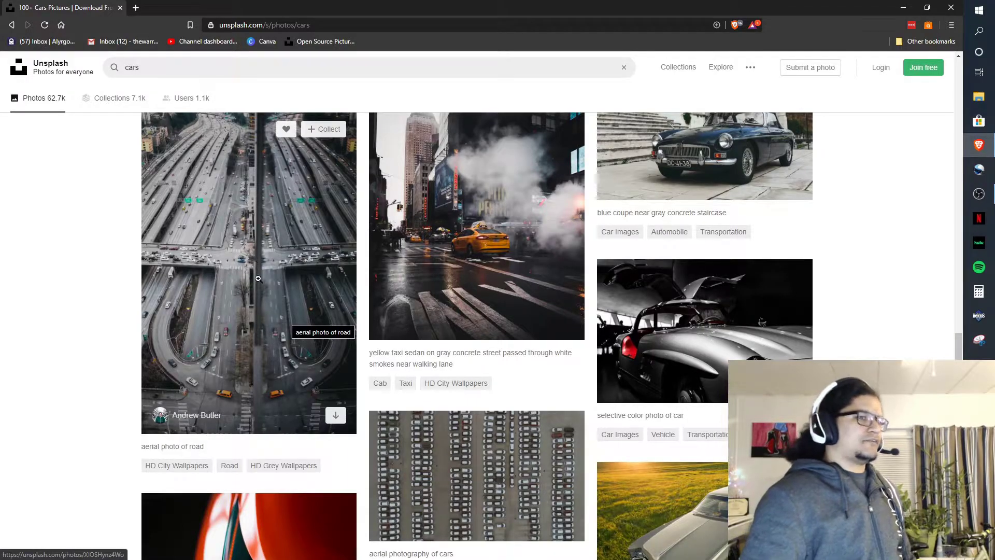
pyautogui.scroll(-1, 327, 235)
pyautogui.scroll(-5, 329, 254)
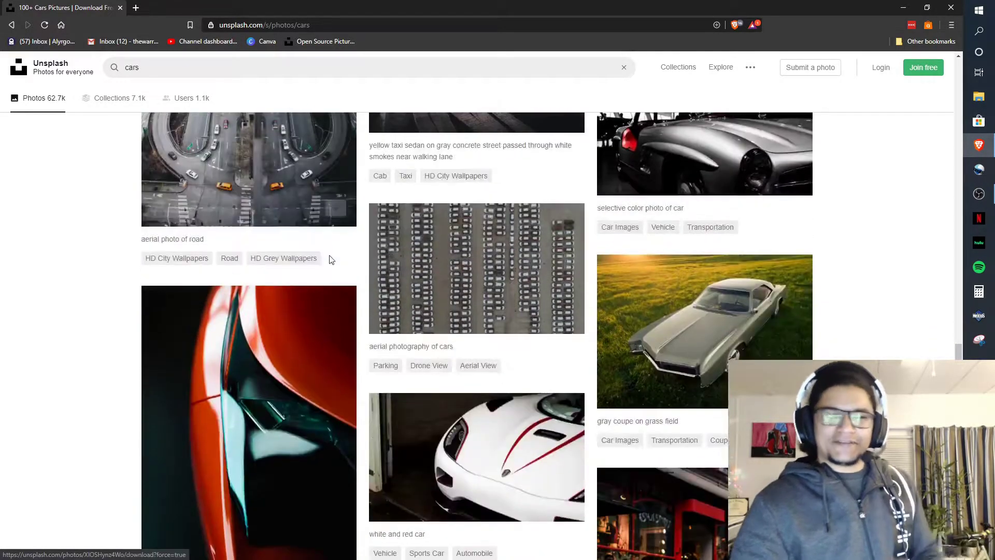
pyautogui.scroll(4, 344, 280)
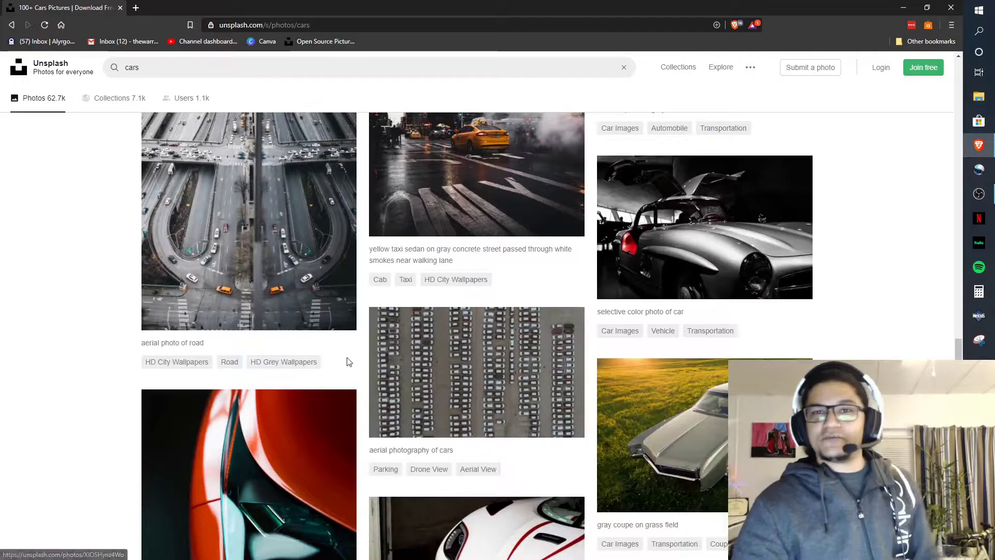
pyautogui.scroll(2, 67, 295)
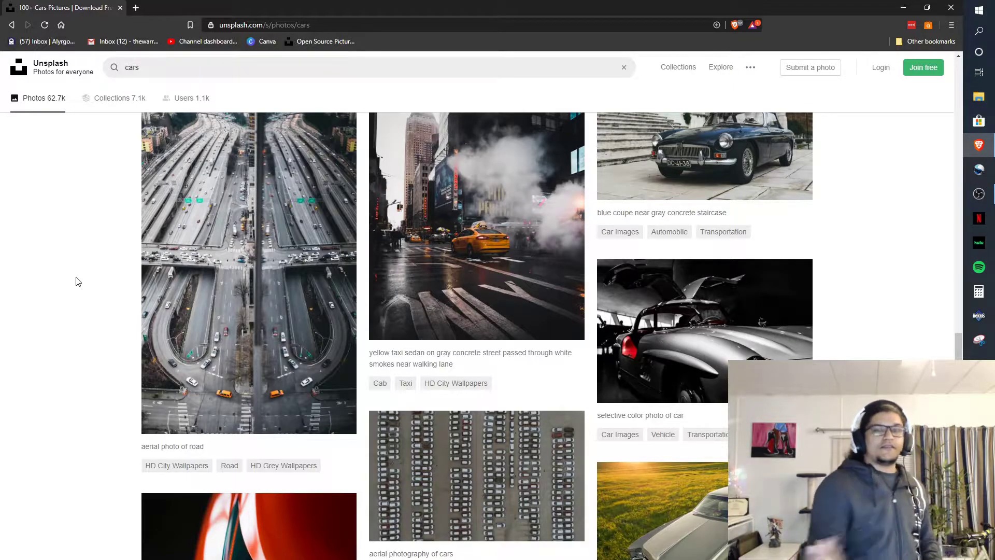
# Replace the Unsplash photo search term with "ant" and run the search
pyautogui.click(240, 66)
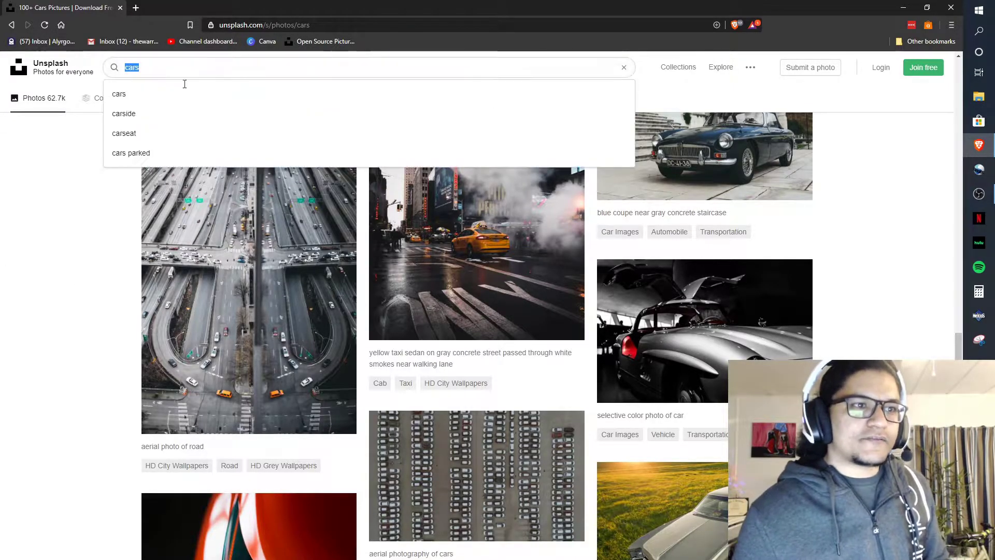
pyautogui.write('ant')
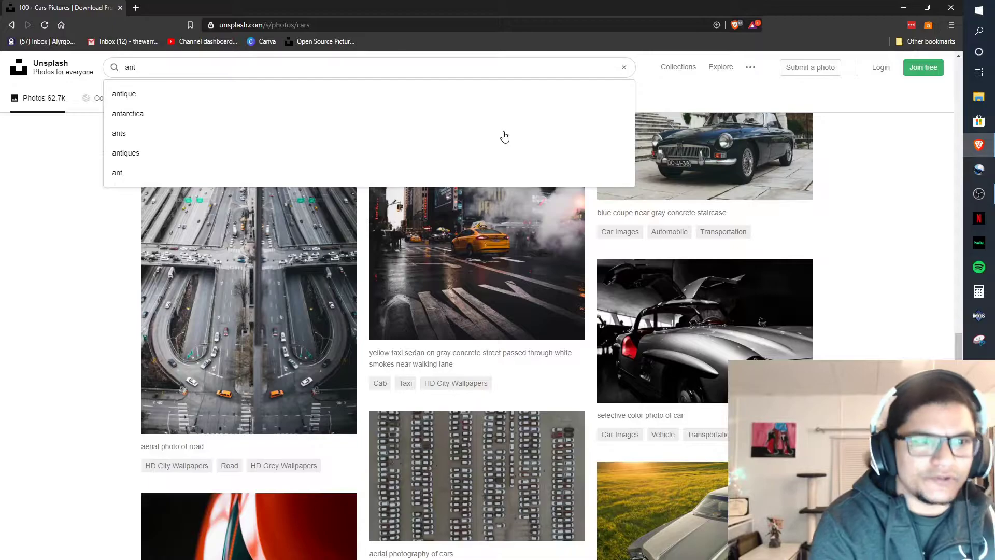
pyautogui.press('Return')
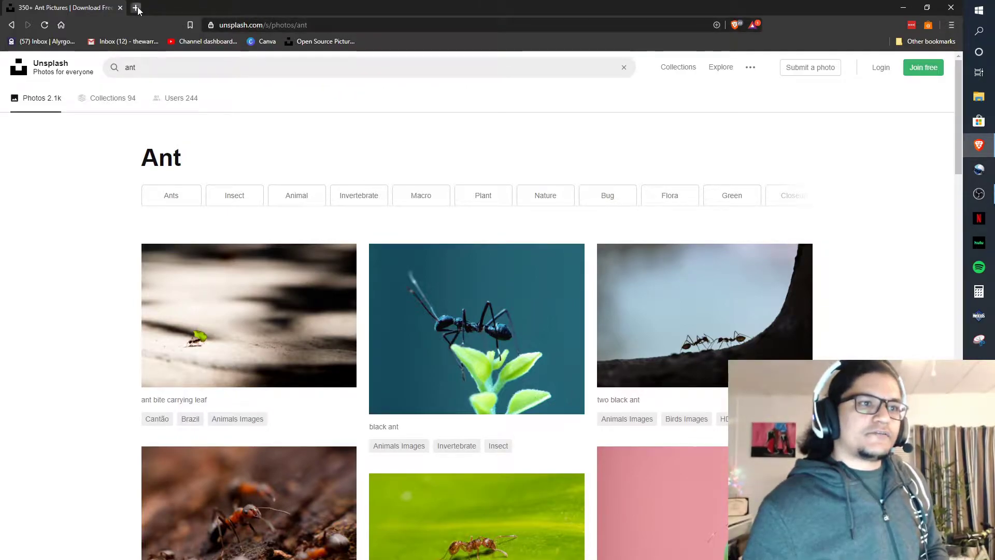
# Log in to Canva in a new browser tab and create a blank YouTube Channel Art design
pyautogui.hotkey('ctrl', 't')
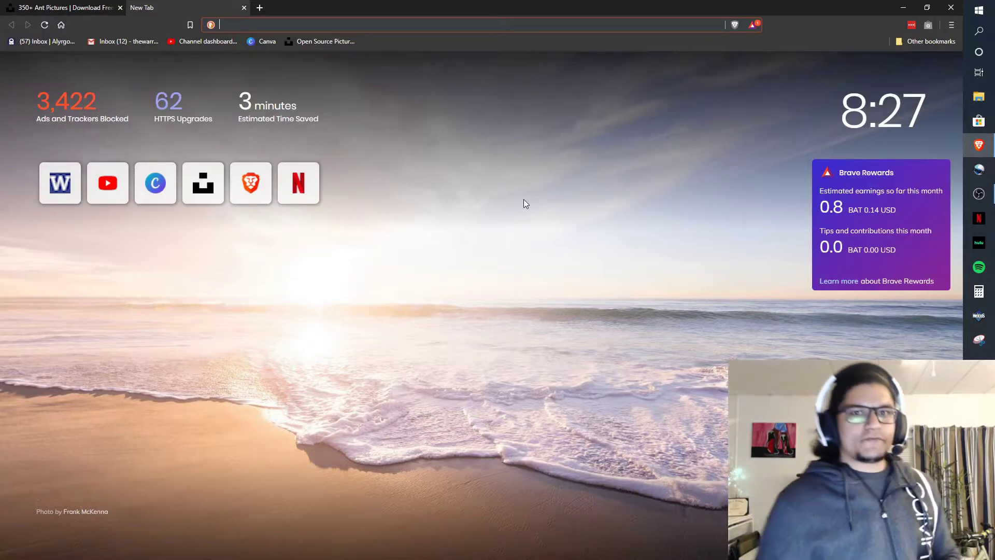
pyautogui.click(258, 41)
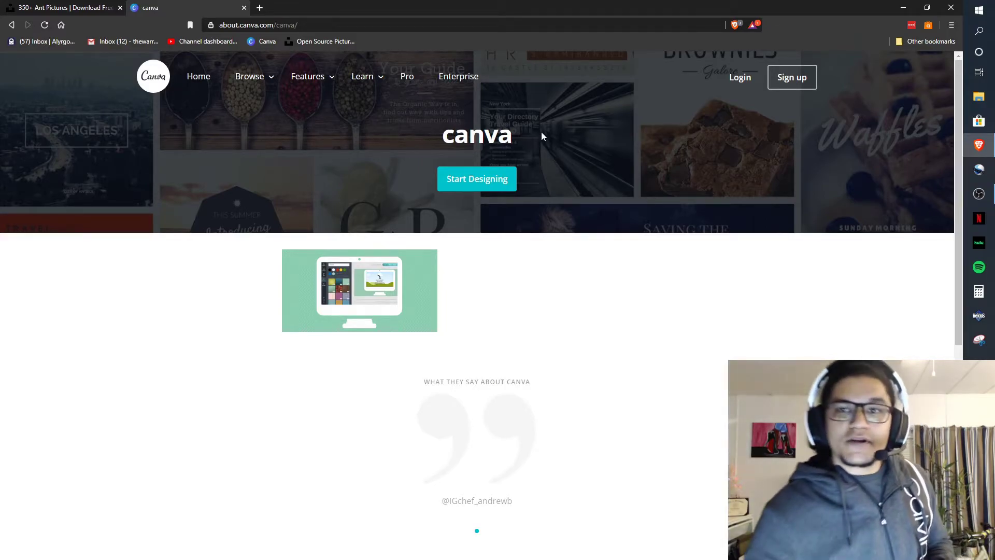
pyautogui.click(725, 77)
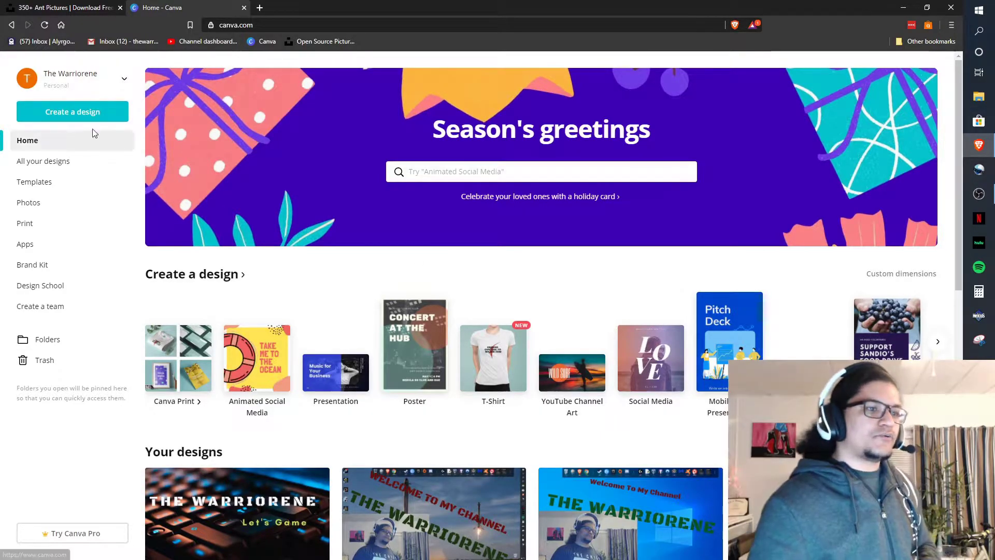
pyautogui.click(103, 113)
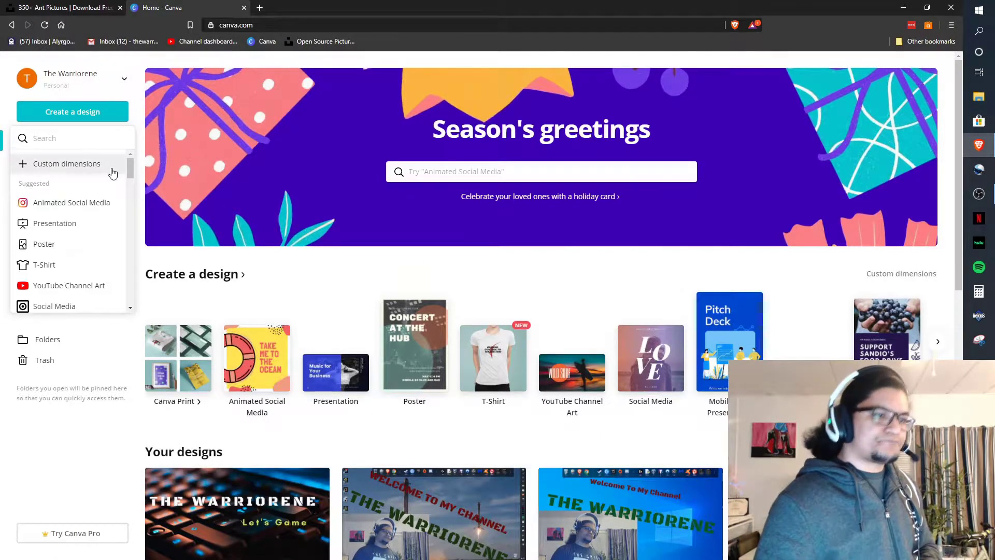
pyautogui.click(71, 287)
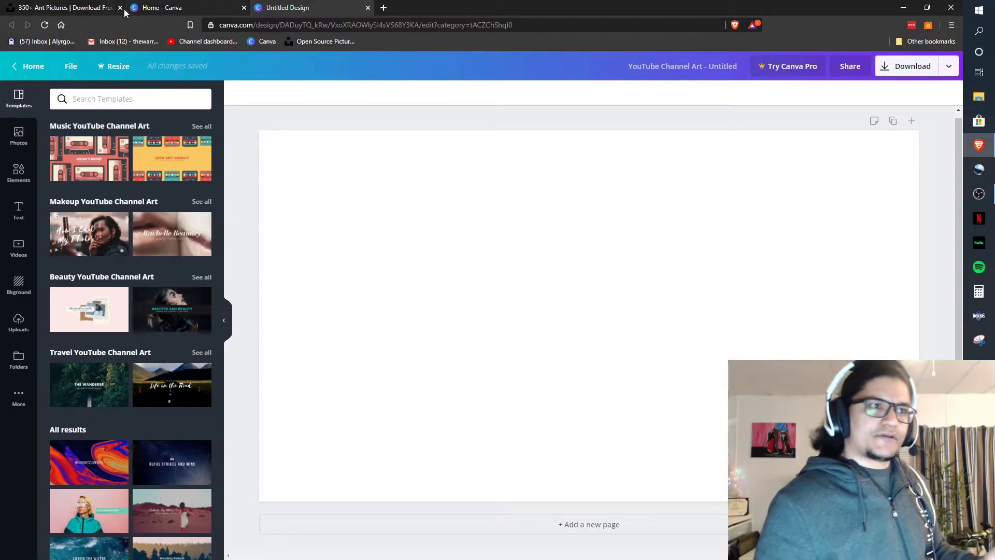
# View the enlarged Unsplash photo of the ant carrying a leaf and return to the ant results
pyautogui.click(109, 8)
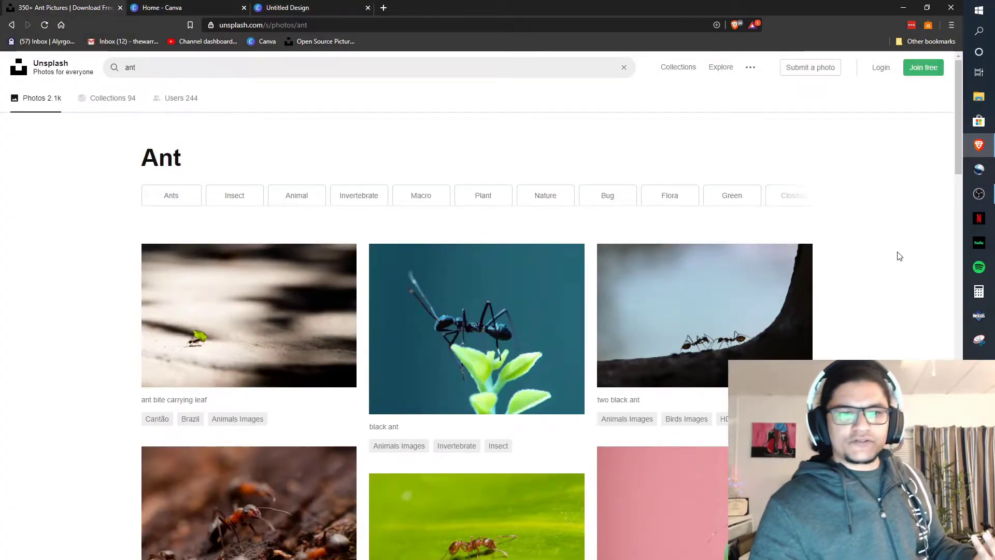
pyautogui.scroll(-1, 891, 263)
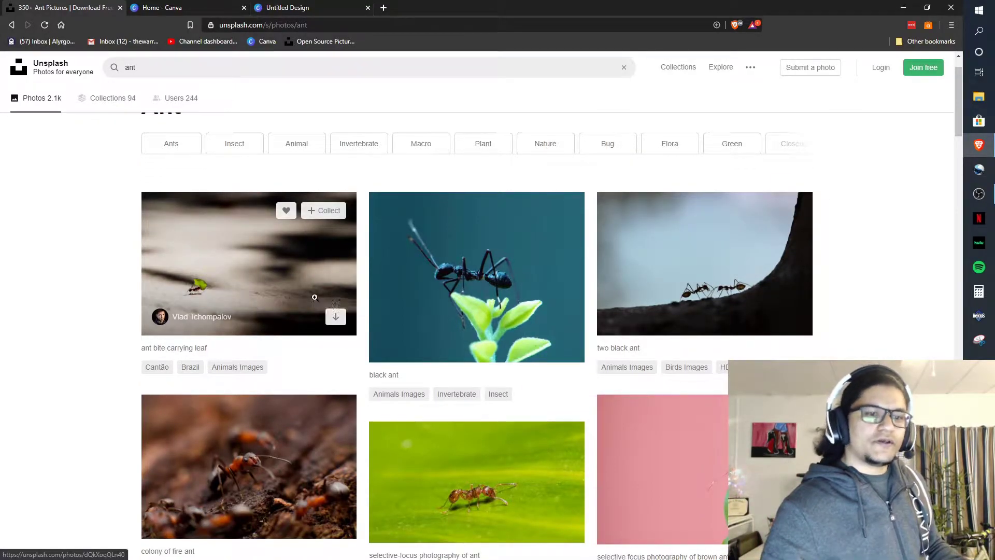
pyautogui.click(245, 271)
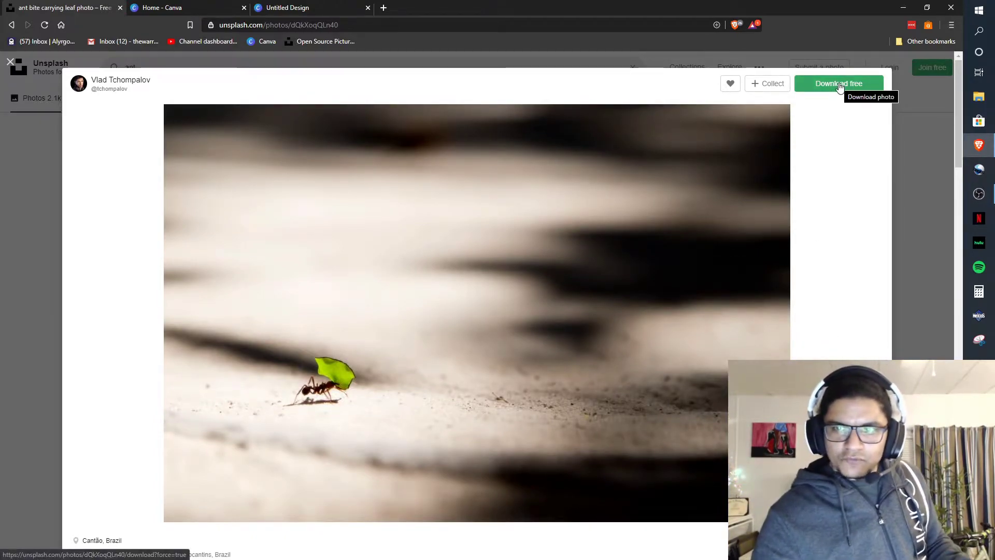
pyautogui.click(965, 209)
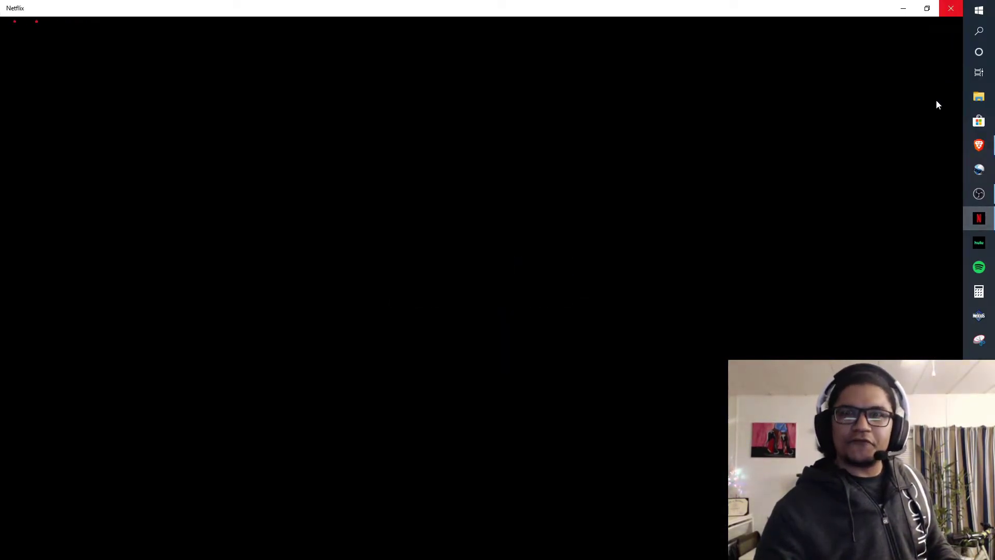
pyautogui.click(944, 12)
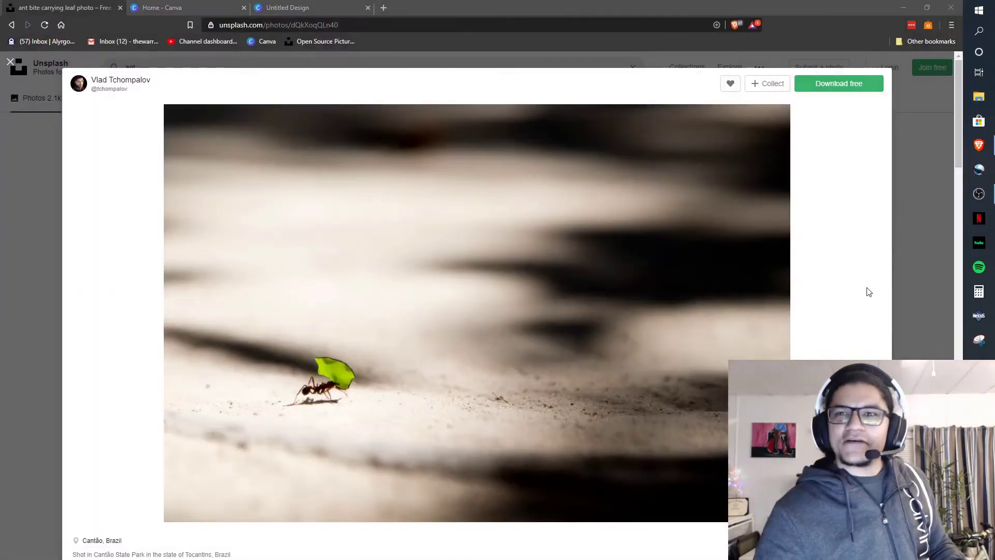
pyautogui.click(910, 190)
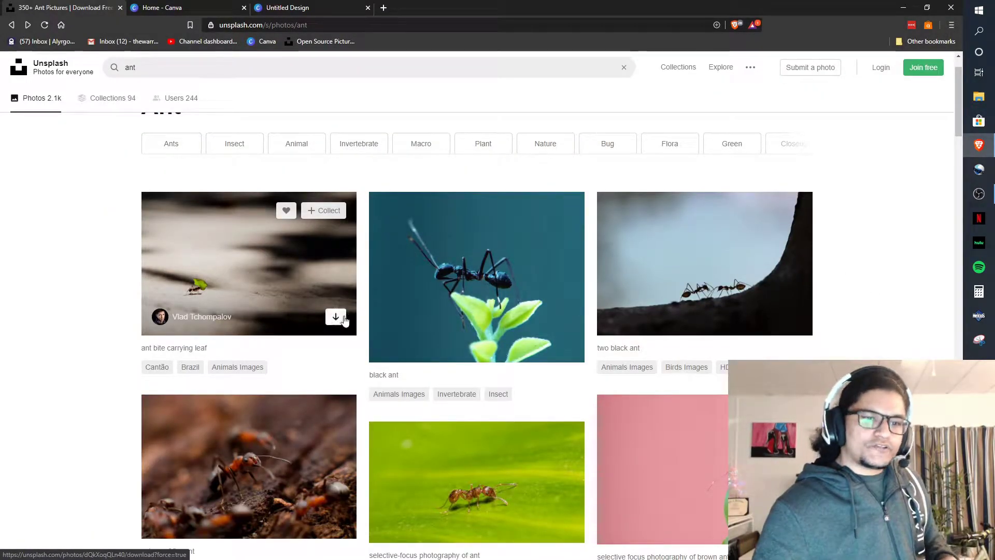
# Try to download the photo of the ant carrying a leaf, dismissing the save dialog and the attribution notice
pyautogui.click(336, 317)
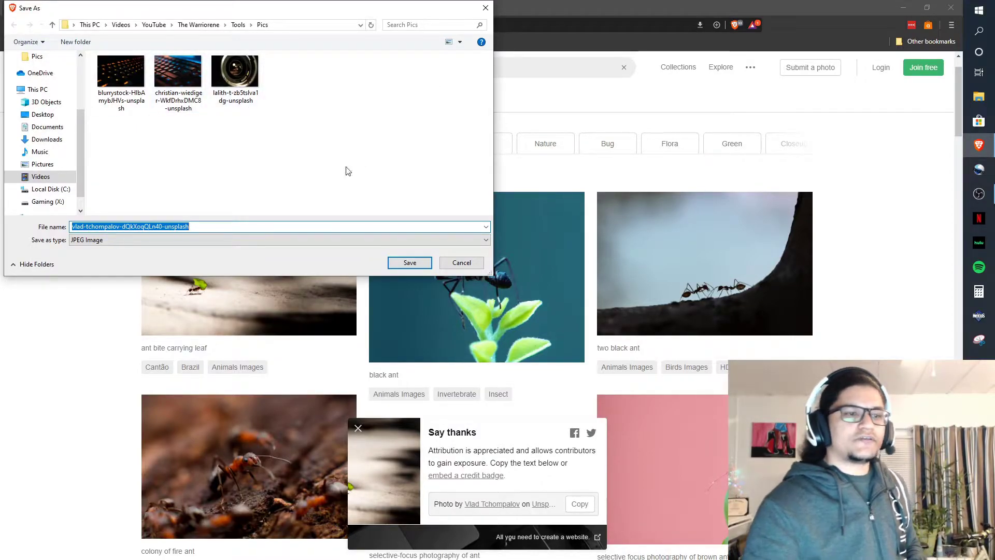
pyautogui.click(165, 196)
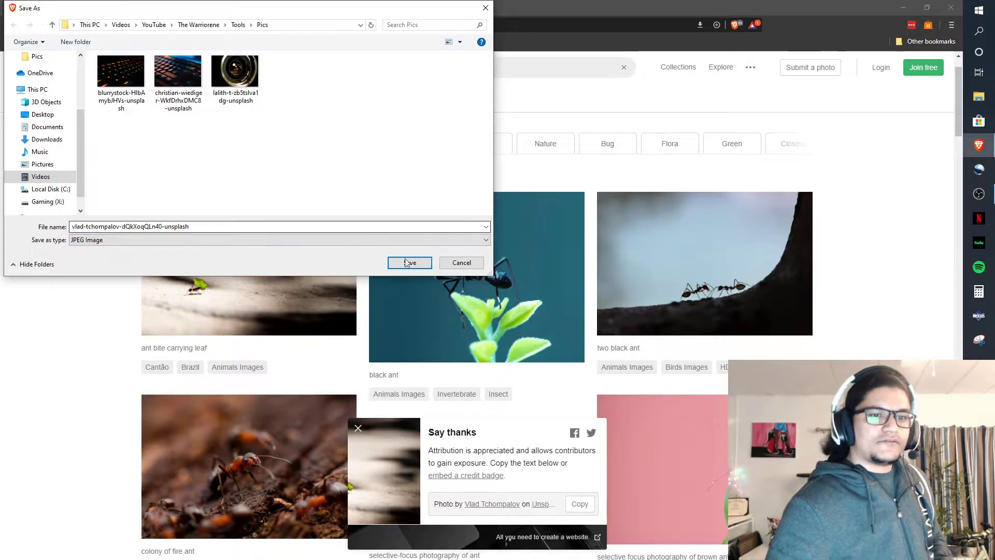
pyautogui.click(483, 8)
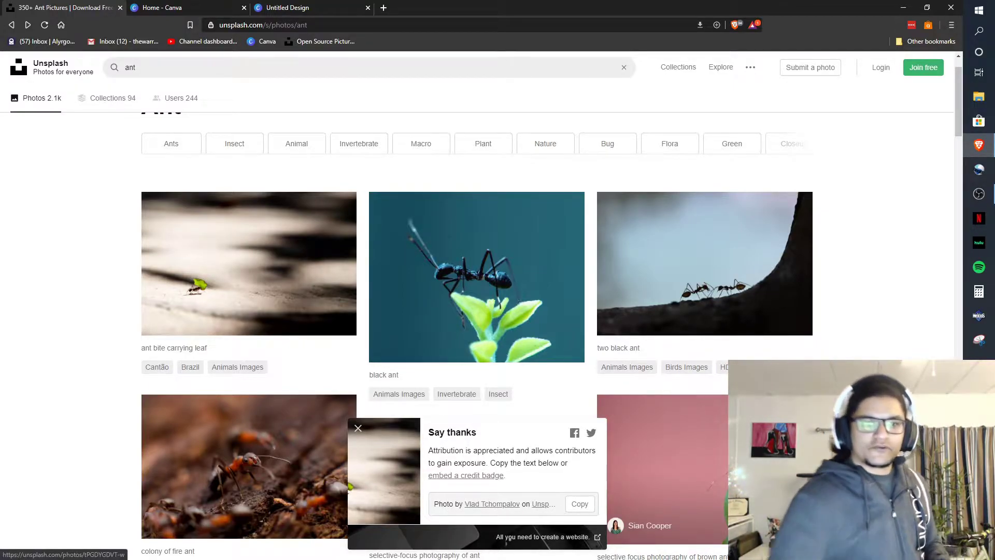
pyautogui.click(358, 428)
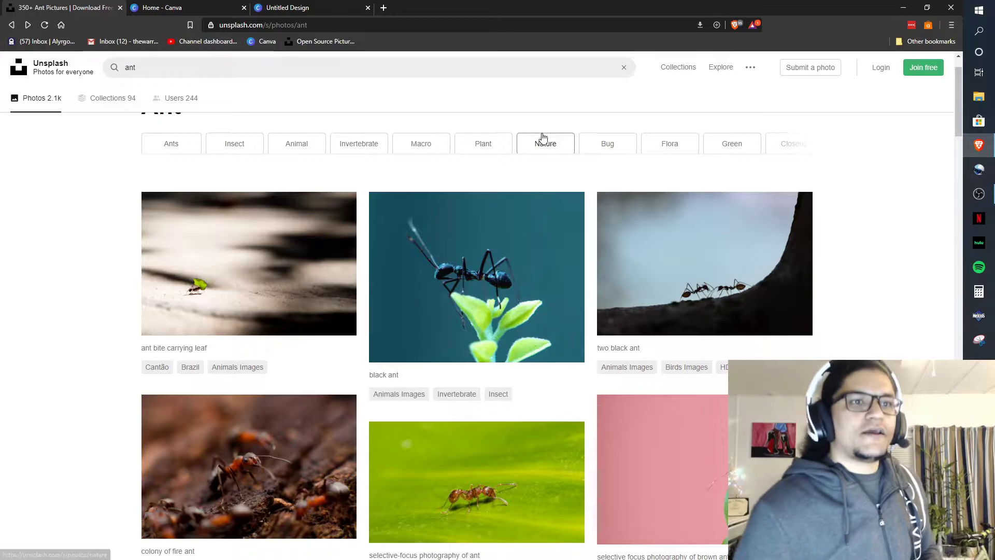
# Return to the blank channel art design, closing the Canva home page, and show the stock photo library
pyautogui.click(304, 9)
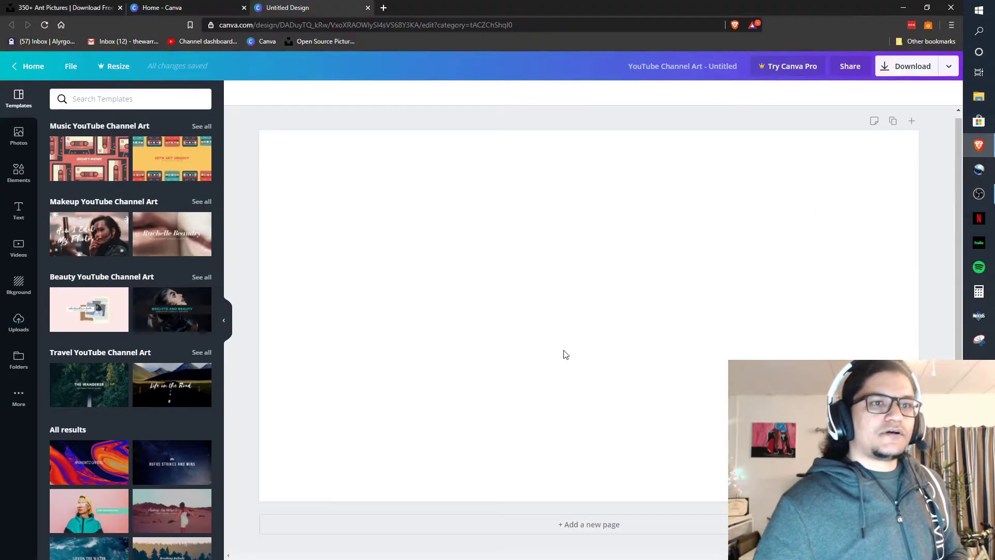
pyautogui.click(244, 8)
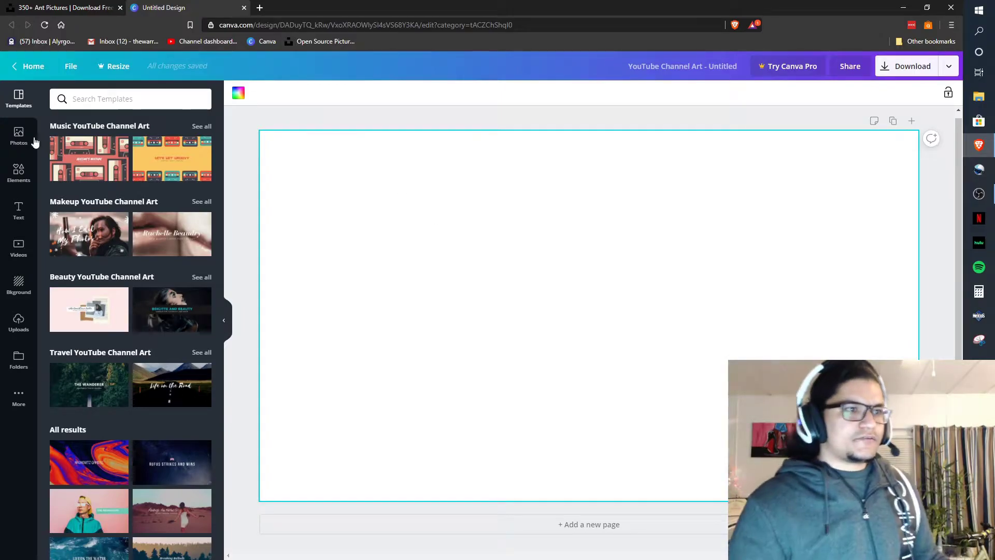
pyautogui.click(18, 135)
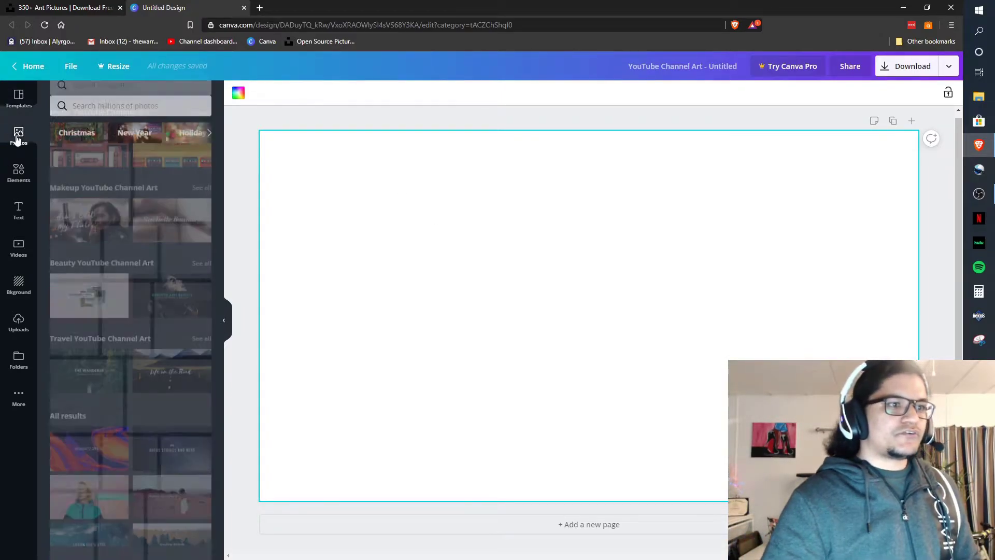
# Look through the elements, text, video and background libraries, and show the uploaded images
pyautogui.click(17, 175)
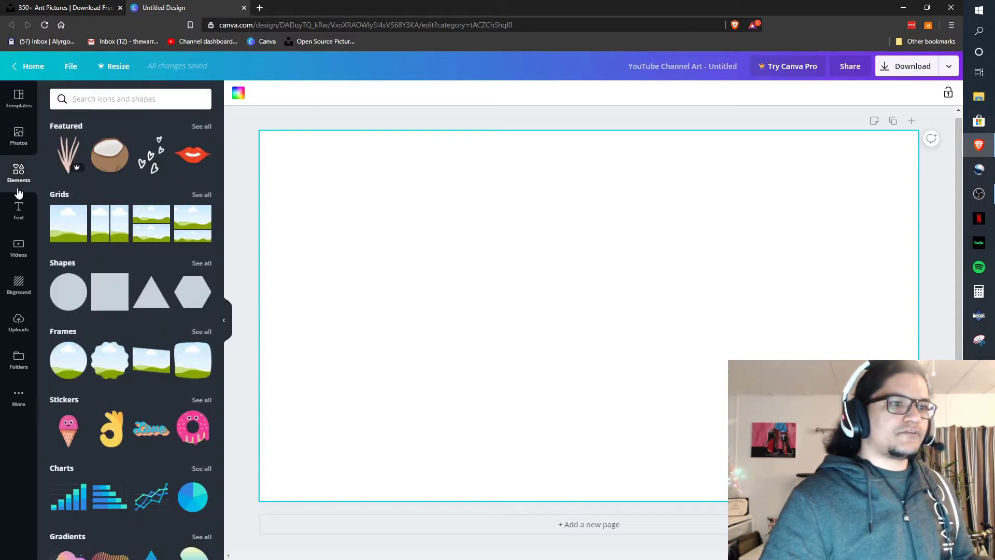
pyautogui.click(18, 208)
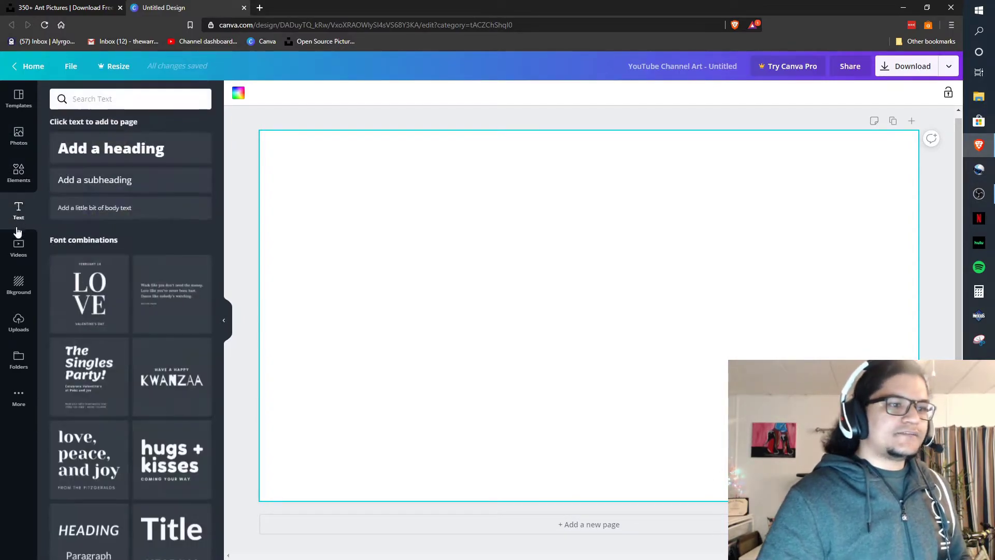
pyautogui.click(18, 247)
pyautogui.click(17, 287)
pyautogui.click(18, 321)
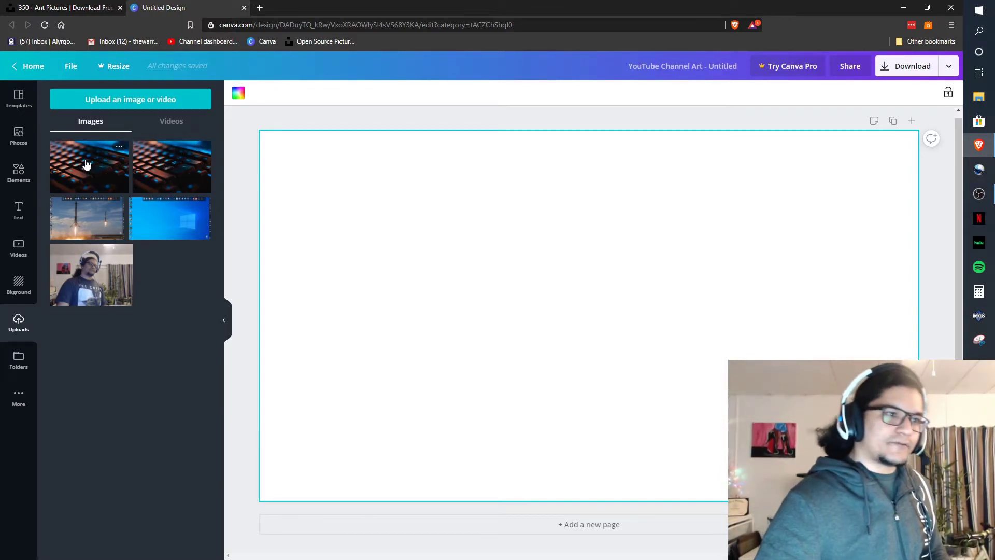
# Try to upload the keyboard photo from the Pics folder
pyautogui.click(124, 101)
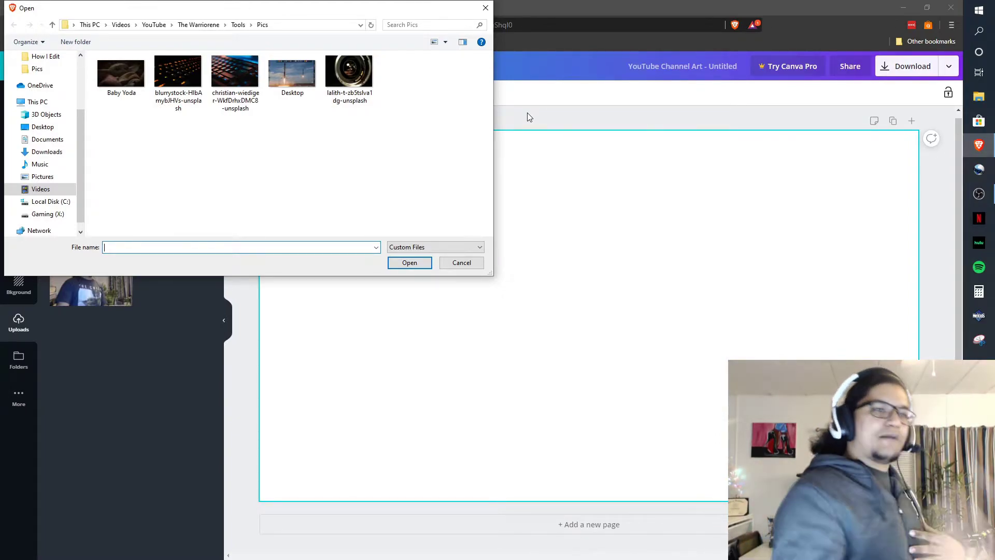
pyautogui.click(236, 88)
pyautogui.click(409, 262)
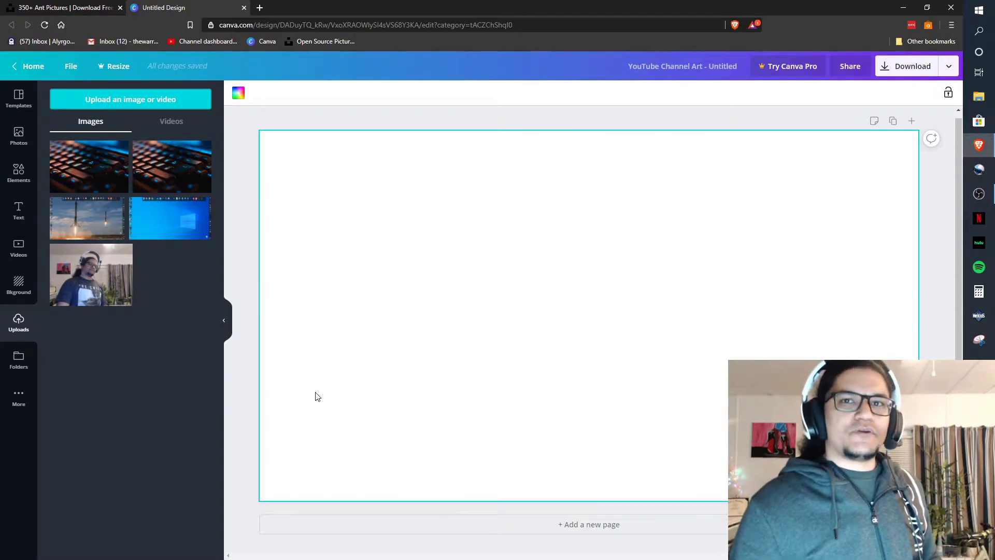
# Set the uploaded keyboard photo as the full-page background, removing the loose copy placed first
pyautogui.click(155, 164)
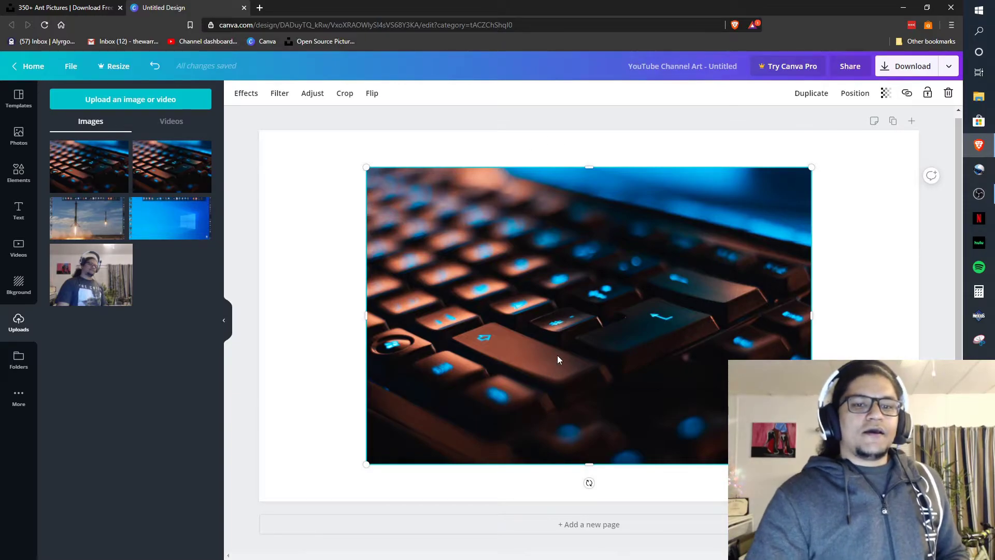
pyautogui.press('Delete')
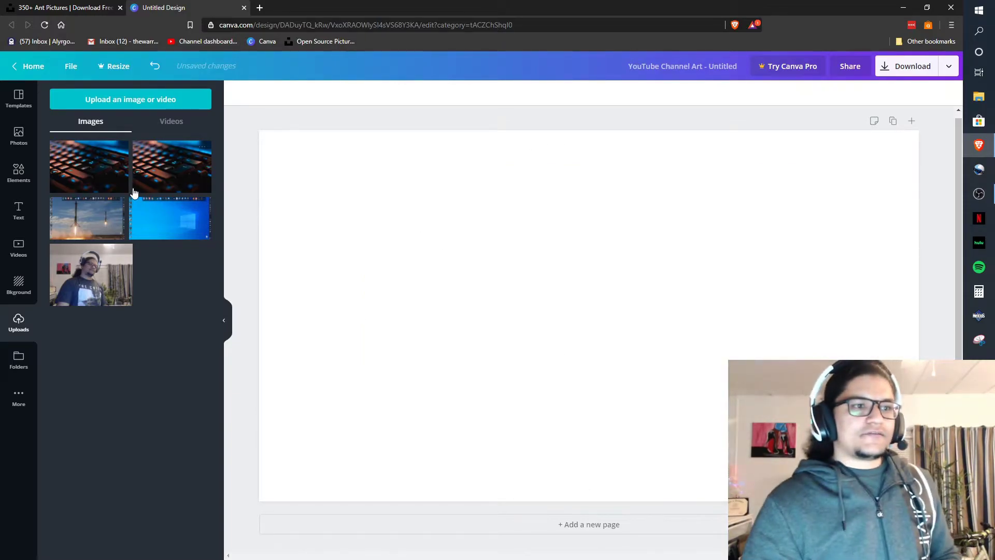
pyautogui.moveTo(126, 169); pyautogui.dragTo(287, 179)
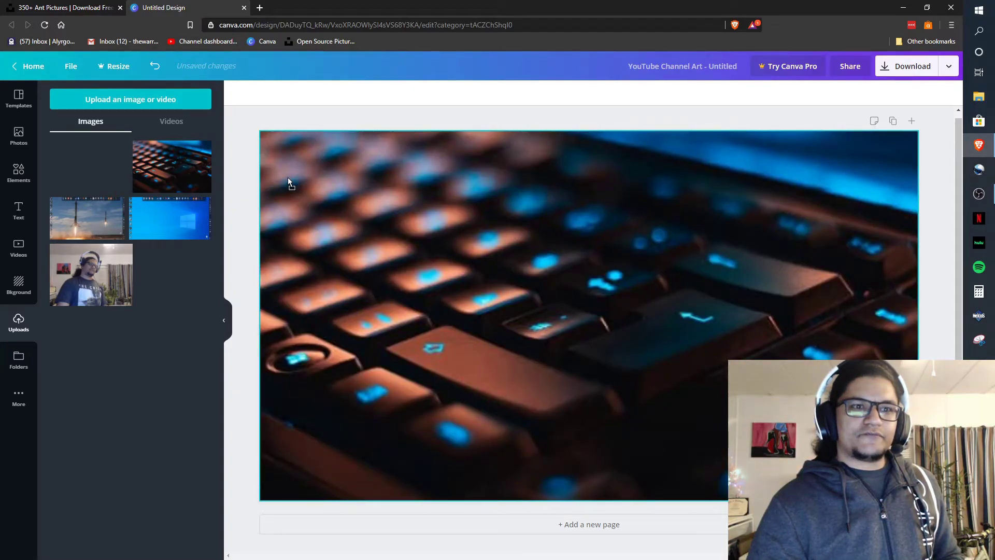
pyautogui.hotkey('ctrl', 'z')
pyautogui.moveTo(141, 163); pyautogui.dragTo(269, 165)
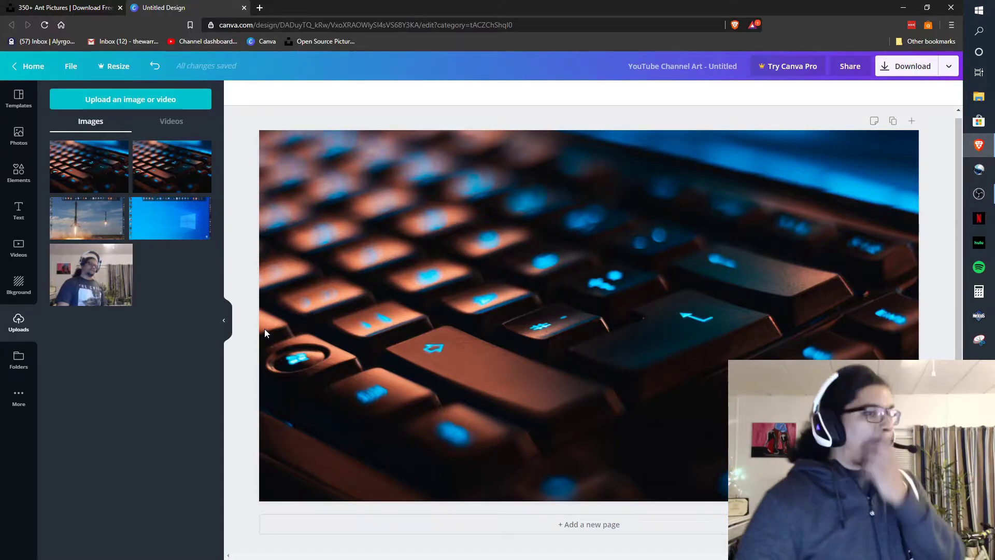
# Add the "DAZZLE eau de parfum" font combination over the keyboard background
pyautogui.click(19, 213)
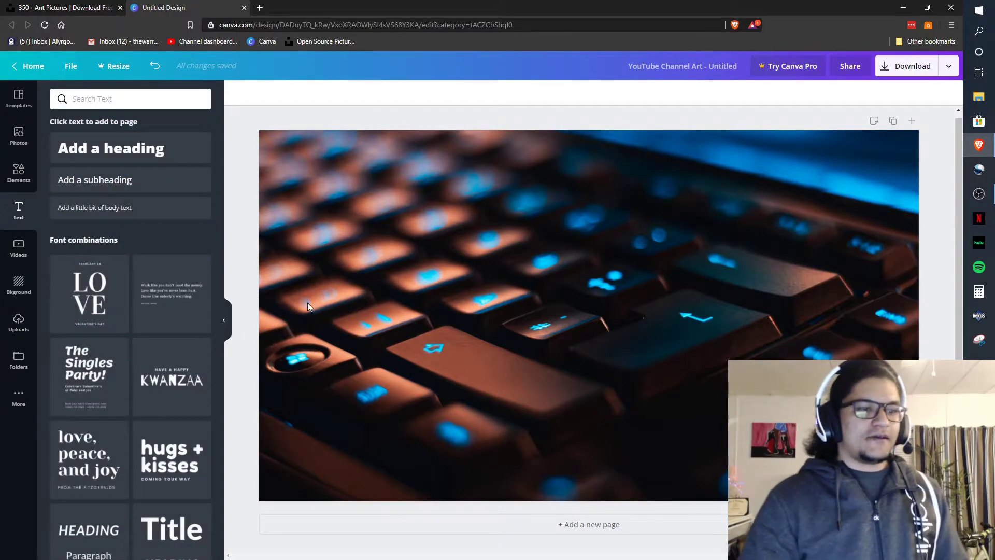
pyautogui.scroll(-15, 172, 251)
pyautogui.scroll(-10, 173, 254)
pyautogui.scroll(-18, 138, 340)
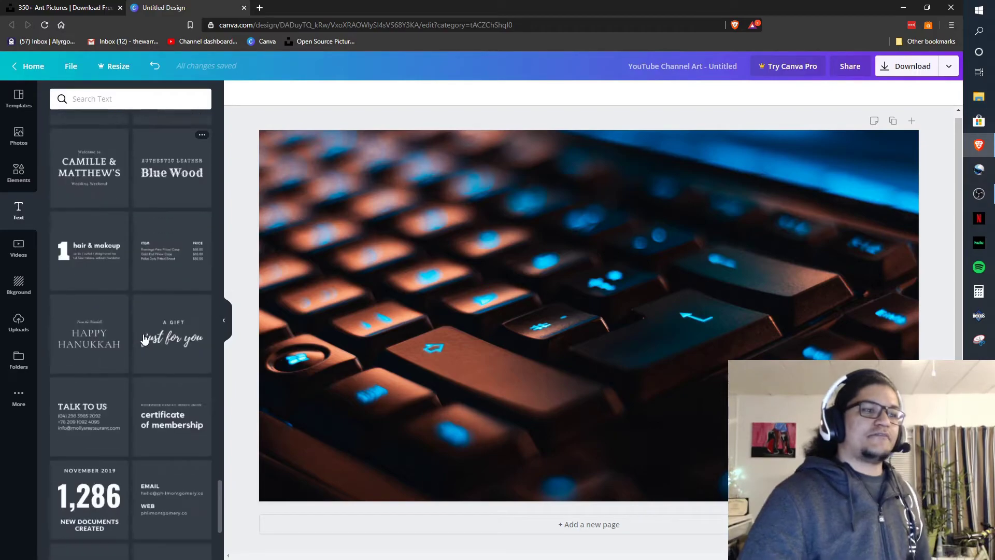
pyautogui.scroll(-15, 144, 339)
pyautogui.scroll(15, 138, 322)
pyautogui.scroll(15, 147, 332)
pyautogui.scroll(6, 149, 332)
pyautogui.scroll(-3, 149, 332)
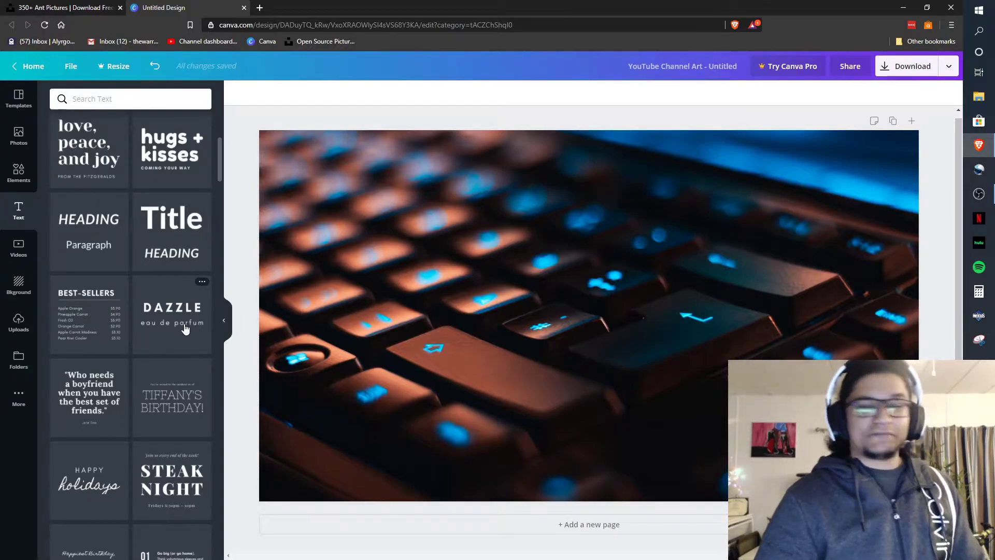
pyautogui.moveTo(166, 324); pyautogui.dragTo(306, 204)
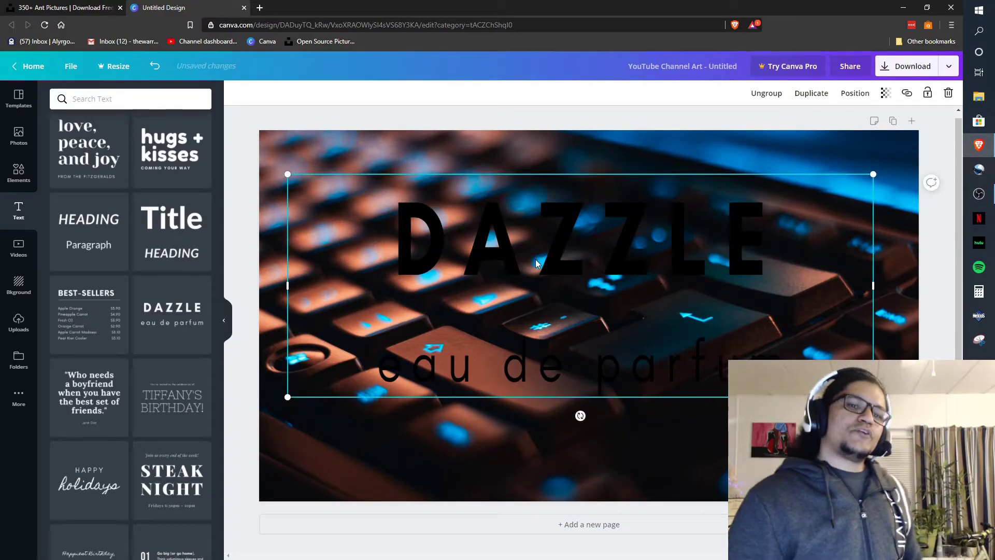
# Set the font size of the "DAZZLE" heading to 104
pyautogui.click(676, 257)
pyautogui.doubleClick(676, 257)
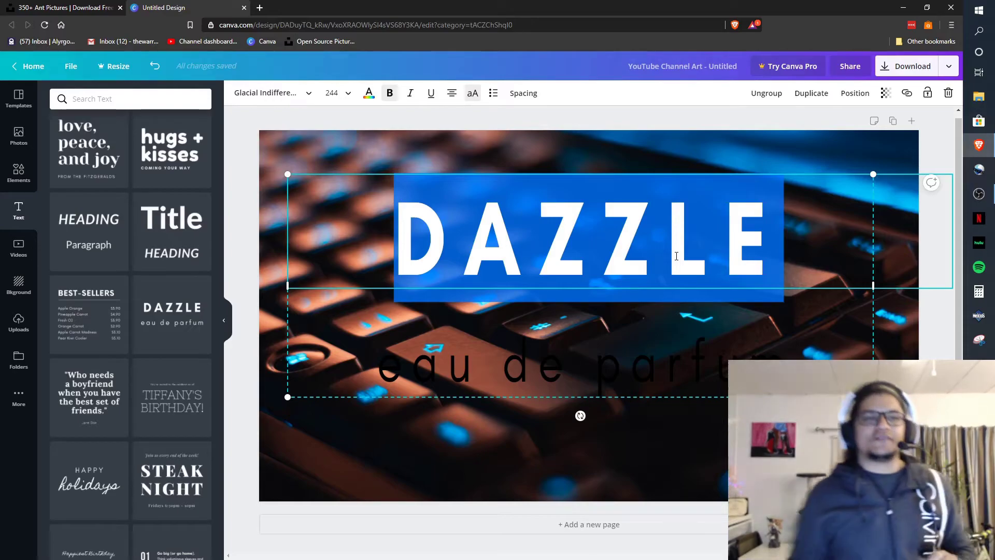
pyautogui.click(349, 95)
pyautogui.scroll(-3, 369, 291)
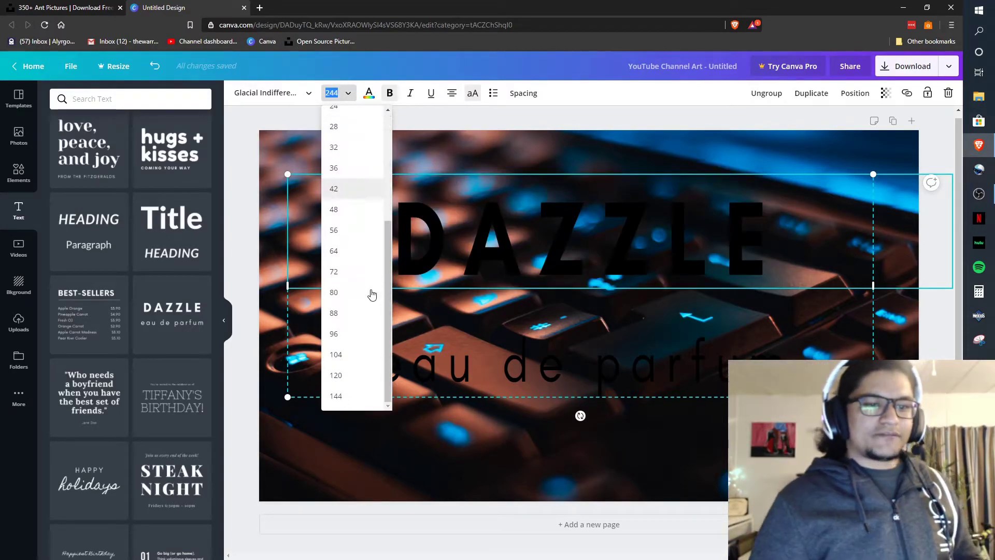
pyautogui.click(353, 357)
# Replace the "DAZZLE" heading with "THE WARRIORENE" and move the text group to about the horizontal centre of the page
pyautogui.doubleClick(632, 244)
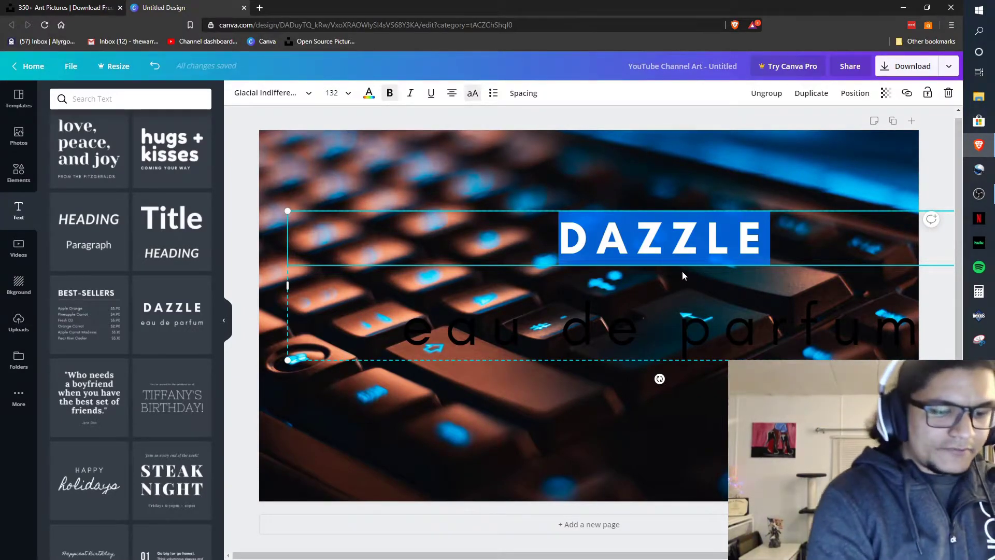
pyautogui.write('T')
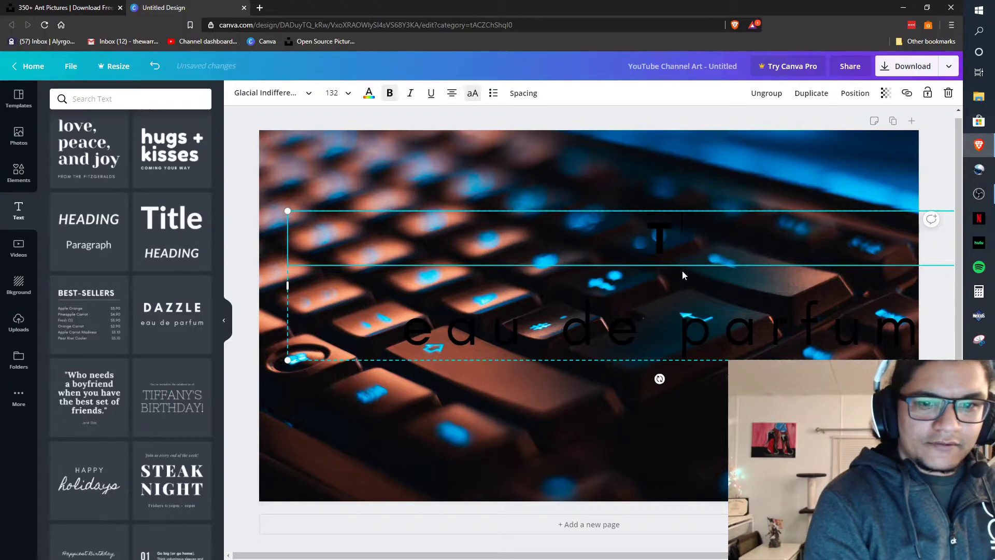
pyautogui.write('HE WARRO')
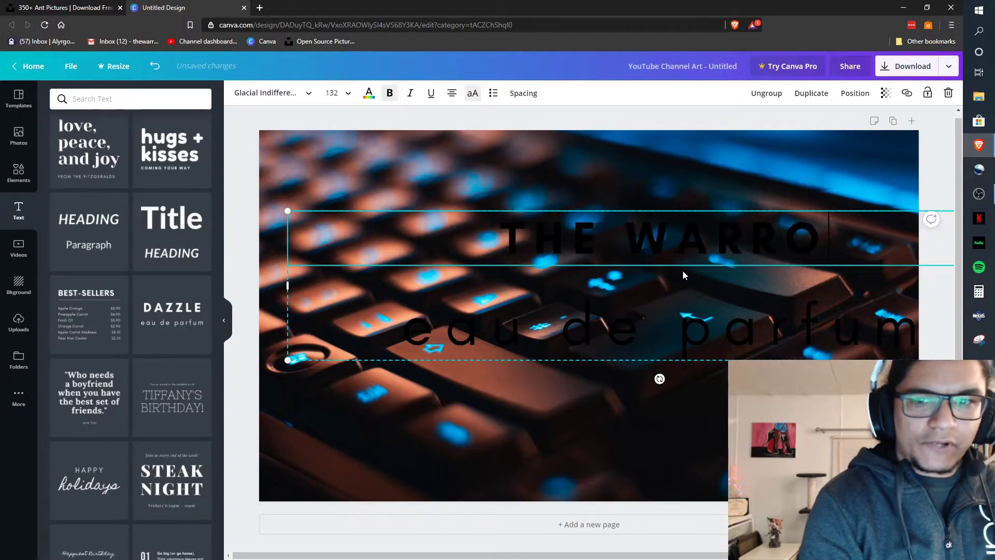
pyautogui.press('BackSpace')
pyautogui.write('IORENE')
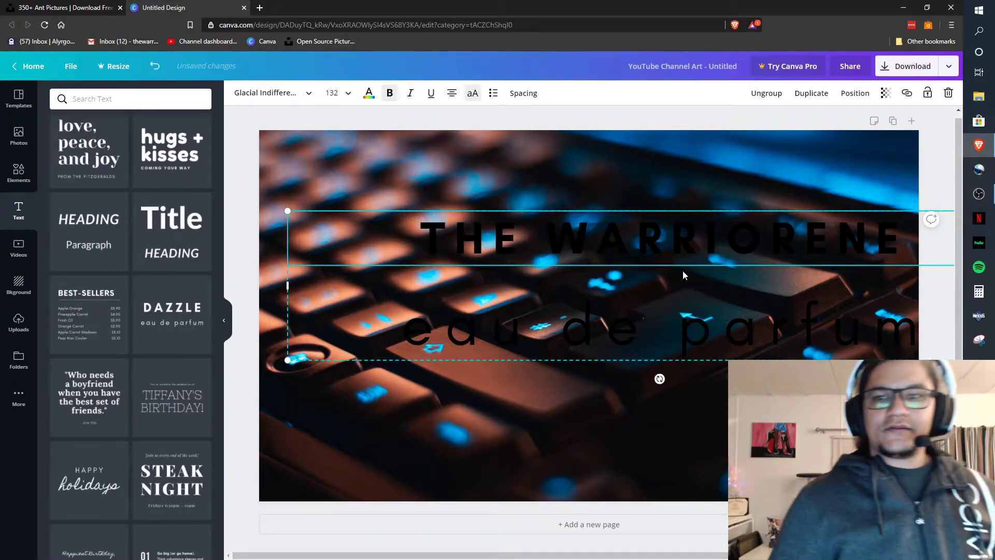
pyautogui.moveTo(744, 285); pyautogui.dragTo(659, 263)
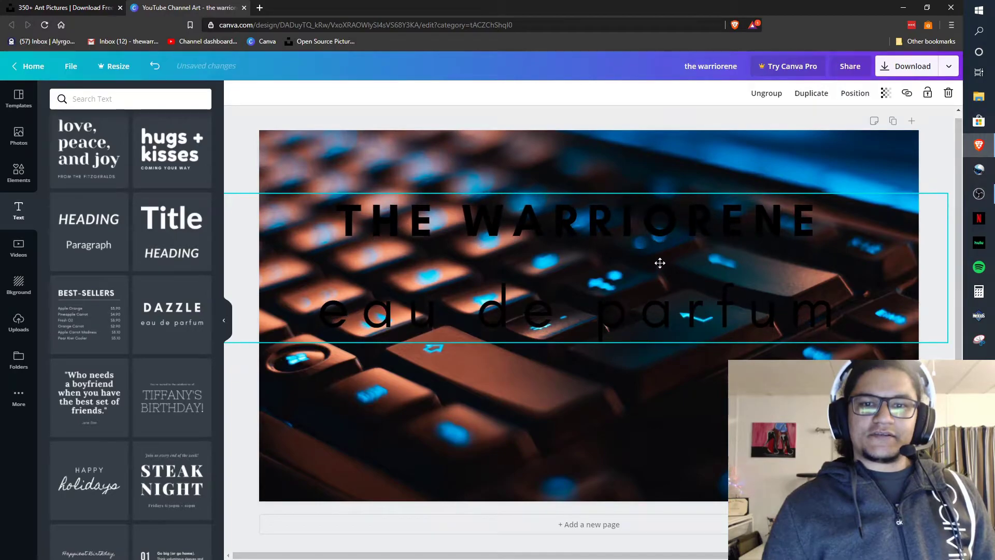
# Replace the "eau de parfum" subheading with "Let's Game"
pyautogui.doubleClick(596, 298)
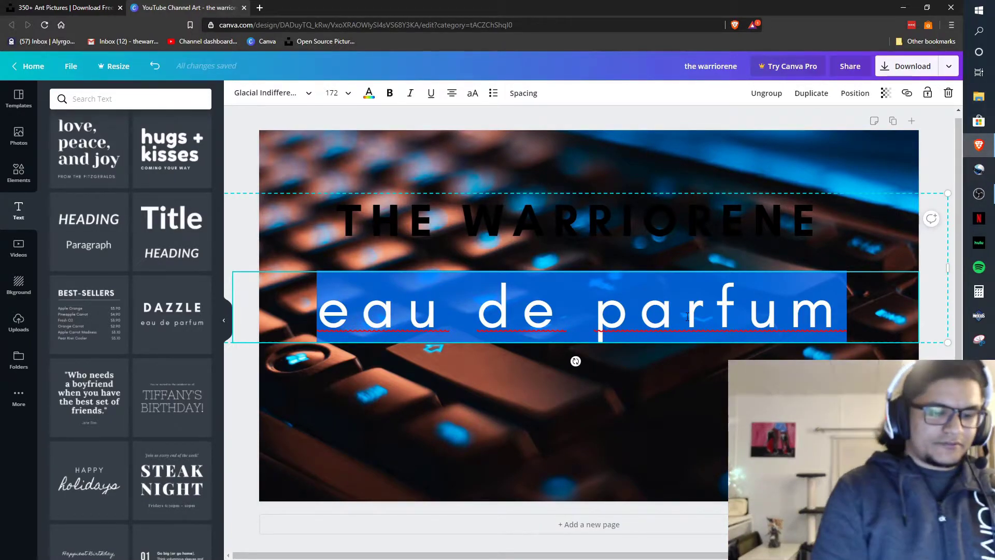
pyautogui.write("Let's ")
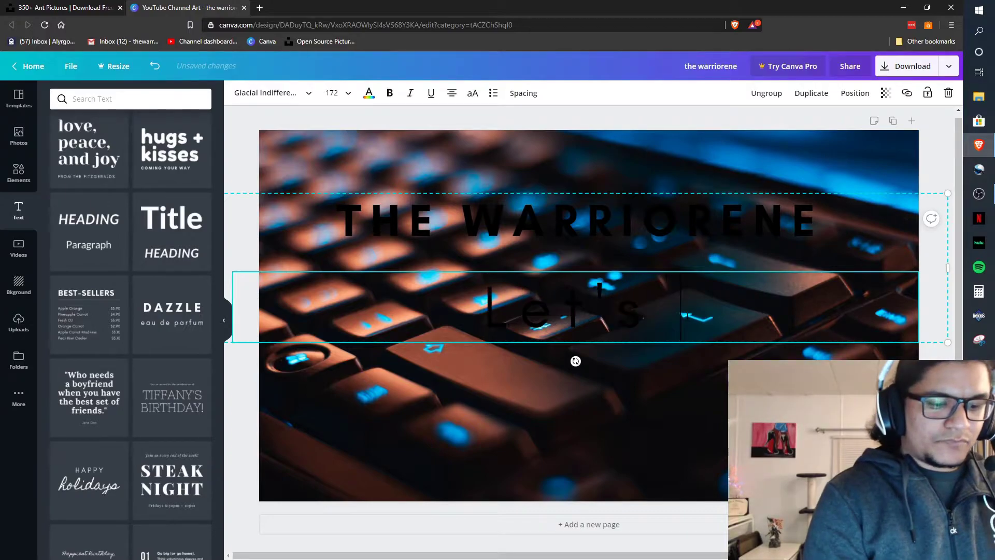
pyautogui.write('Game')
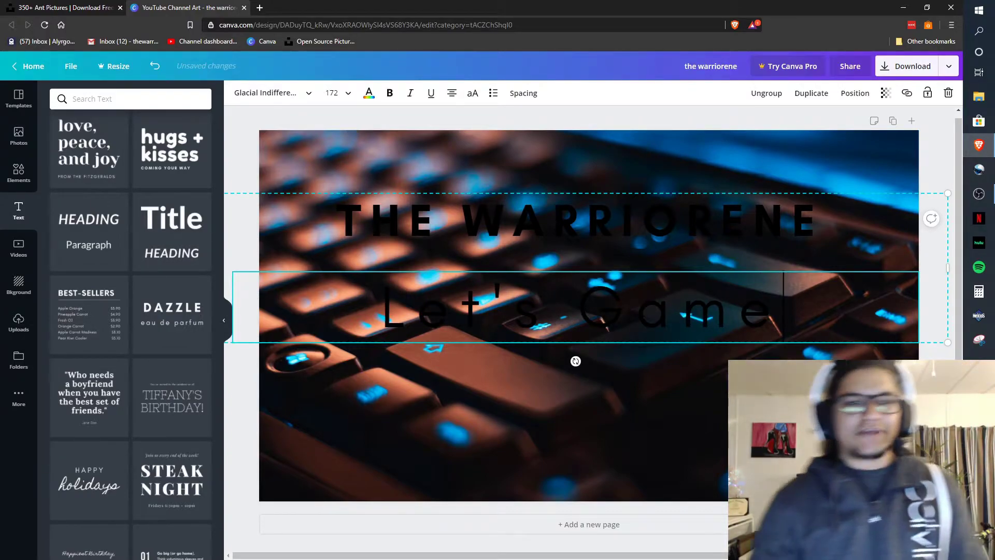
pyautogui.click(685, 368)
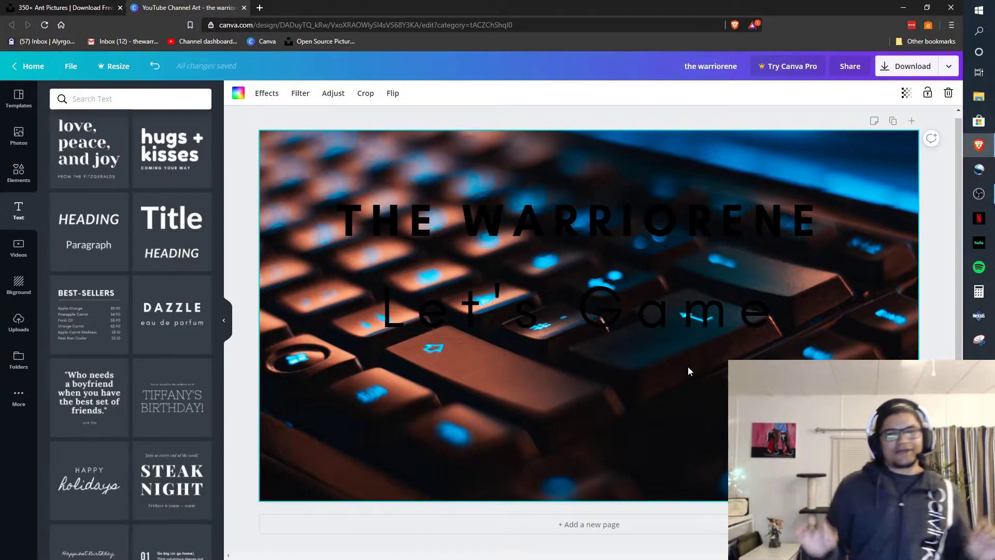
# Change the text colour of the "THE WARRIORENE" heading to white
pyautogui.doubleClick(645, 223)
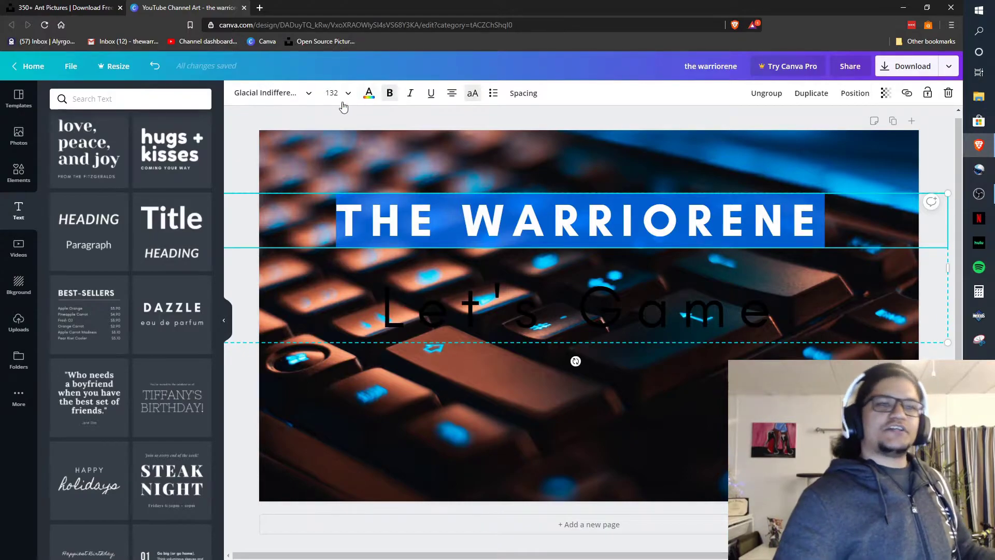
pyautogui.click(308, 93)
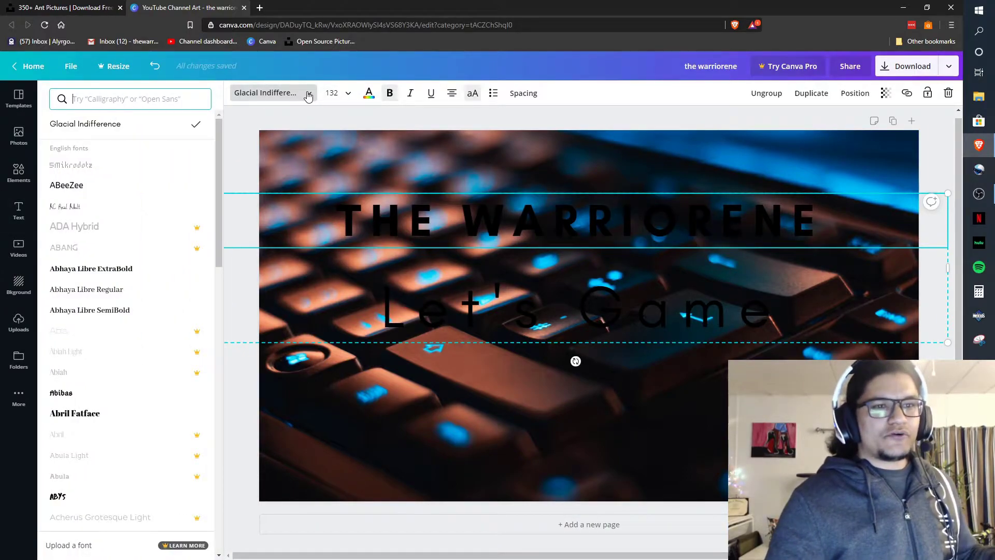
pyautogui.click(308, 95)
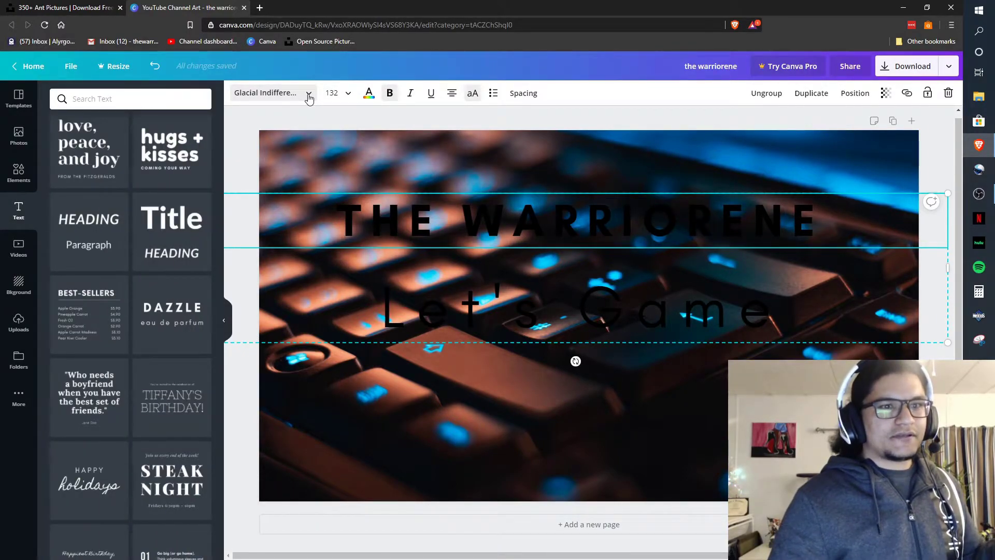
pyautogui.click(369, 93)
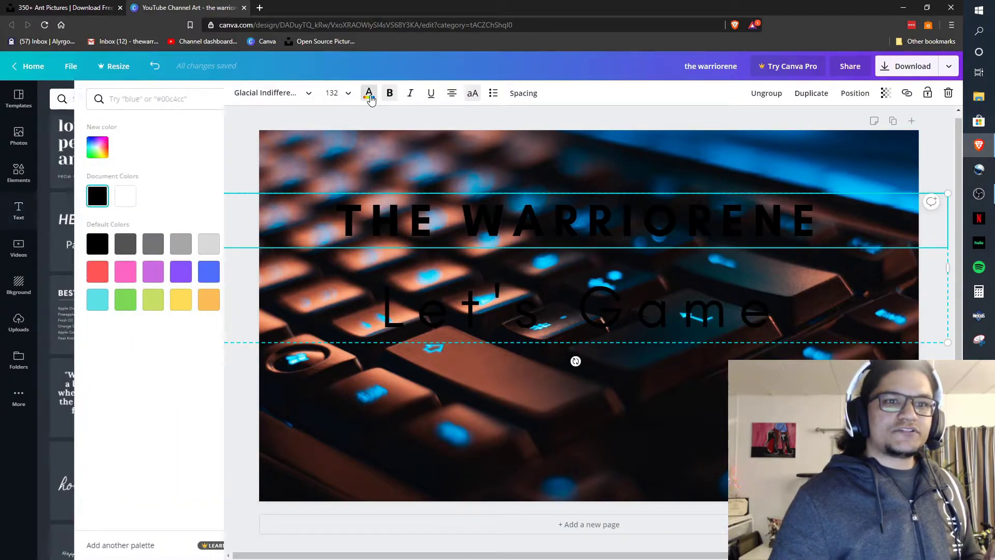
pyautogui.click(88, 195)
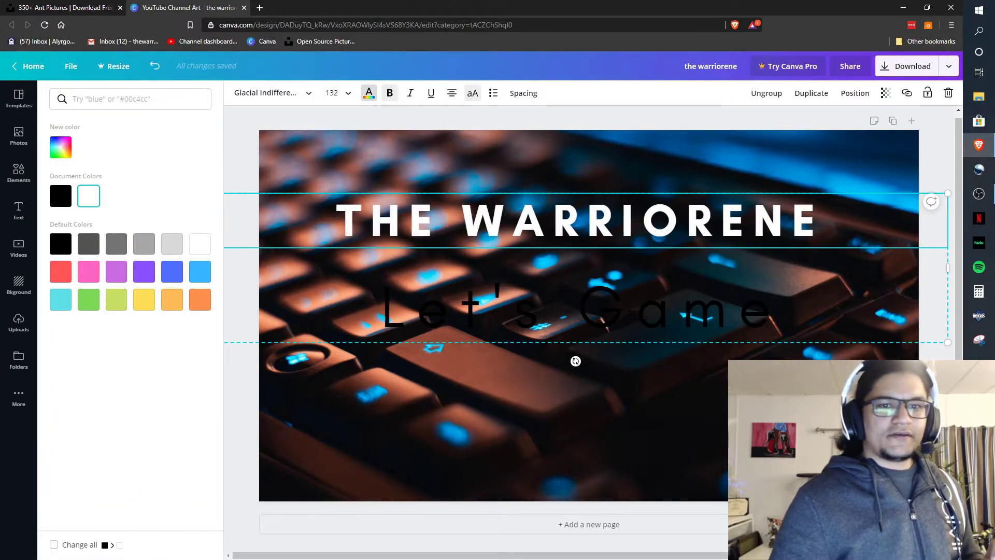
# Change the font of the "THE WARRIORENE" heading to Black Ops One
pyautogui.tripleClick(482, 239)
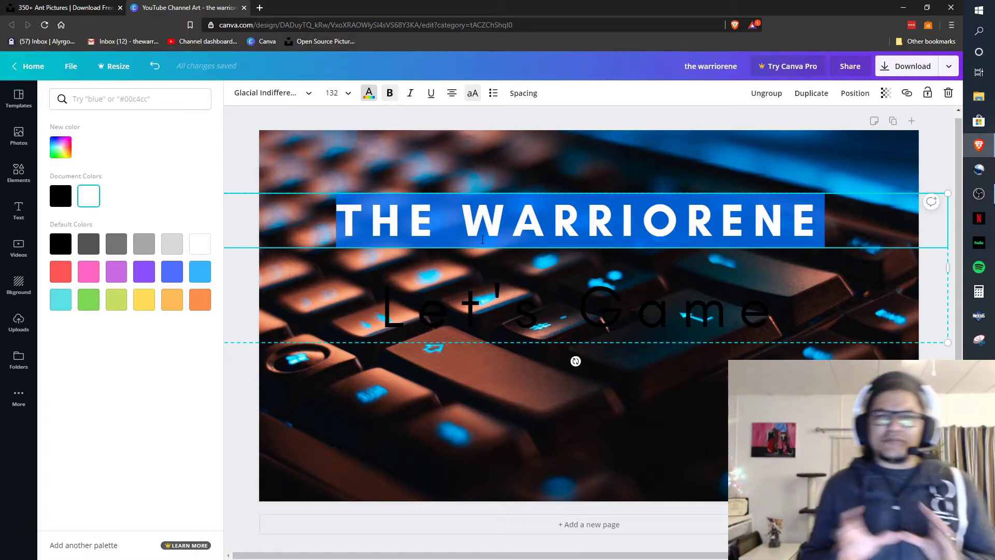
pyautogui.click(310, 94)
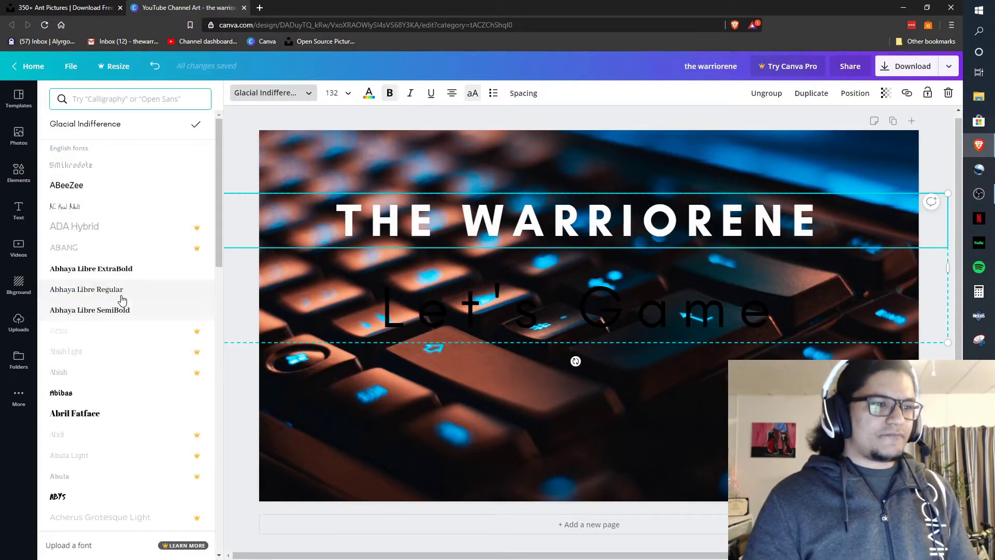
pyautogui.scroll(-10, 121, 299)
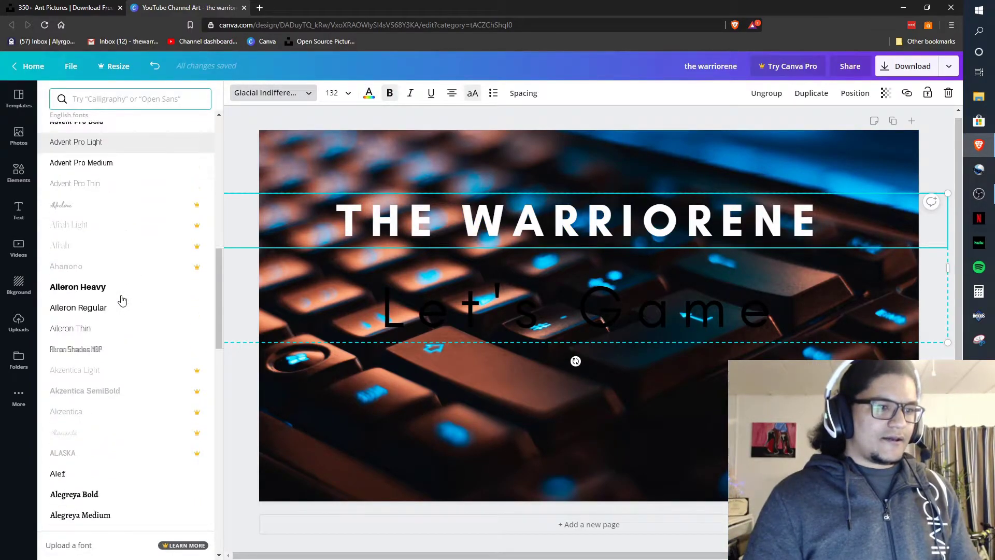
pyautogui.scroll(-10, 122, 300)
pyautogui.scroll(-10, 122, 299)
pyautogui.scroll(-10, 121, 300)
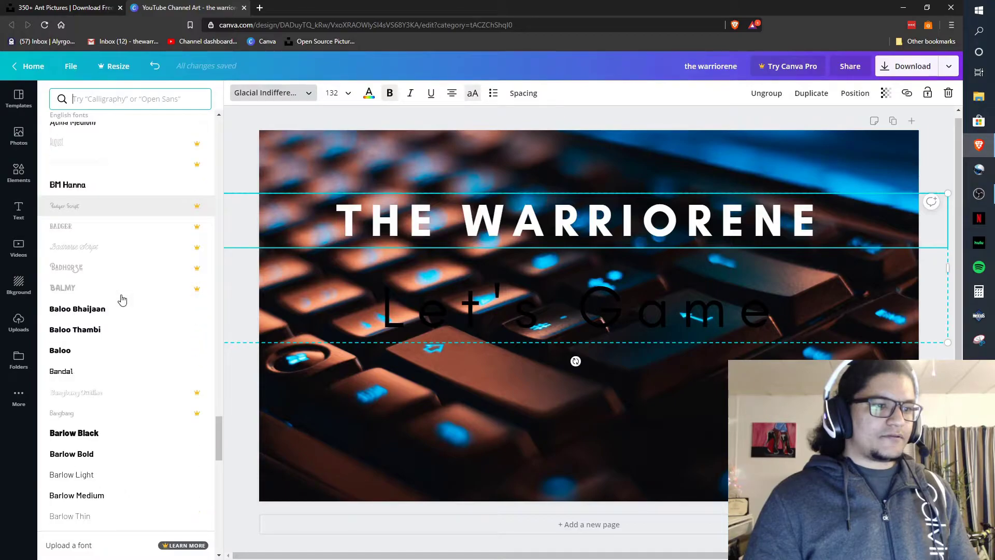
pyautogui.scroll(-5, 122, 300)
pyautogui.scroll(-9, 122, 300)
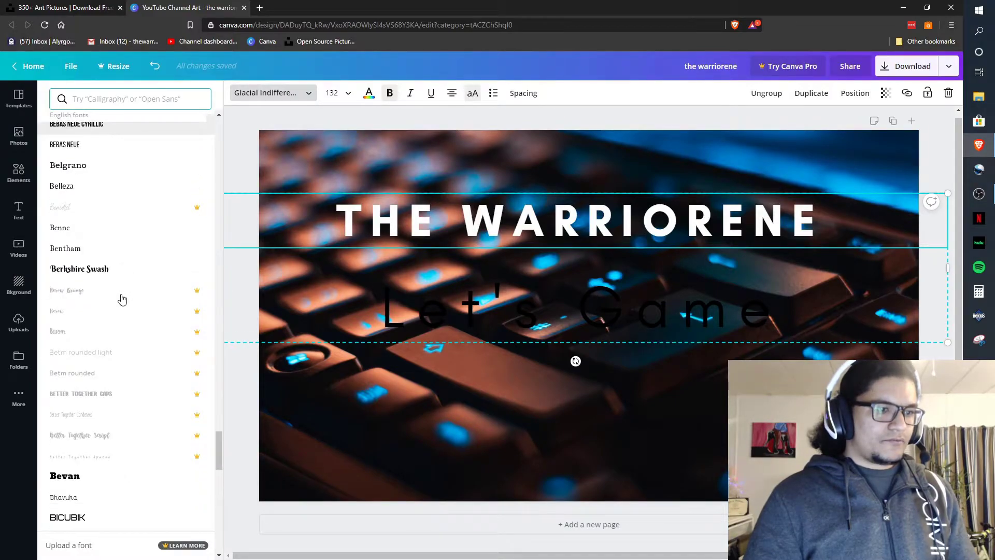
pyautogui.scroll(-8, 121, 299)
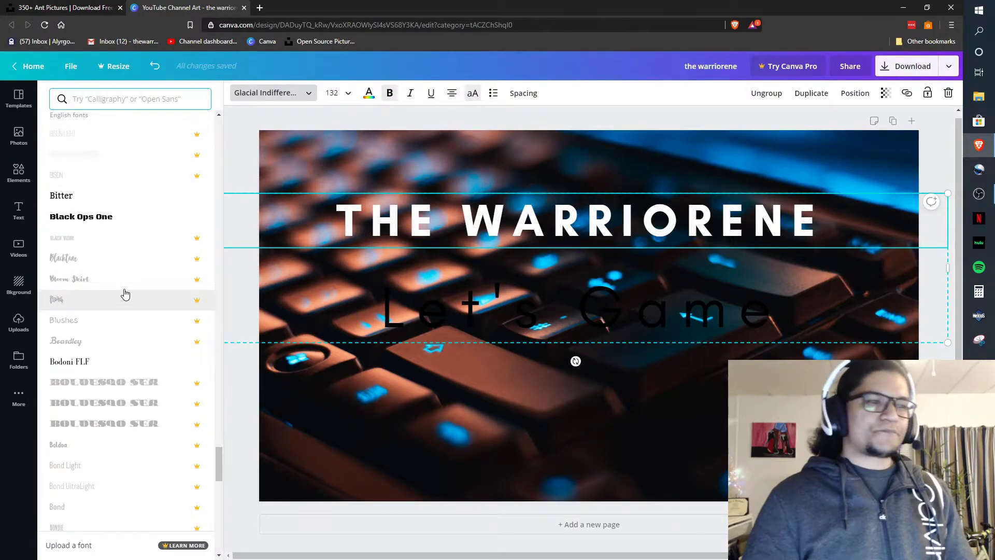
pyautogui.click(89, 217)
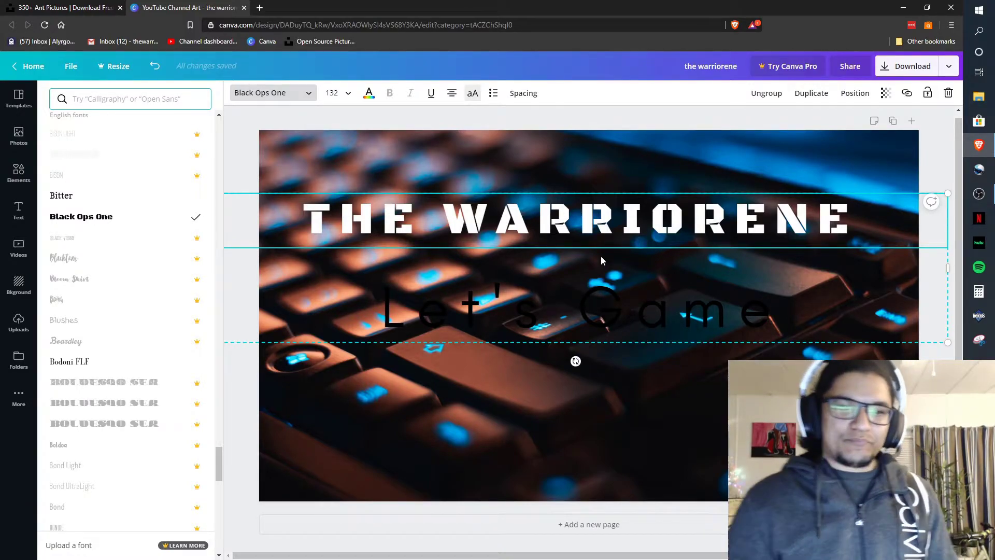
# Change the font of the "Let's Game" subheading to Black Ops One
pyautogui.doubleClick(617, 302)
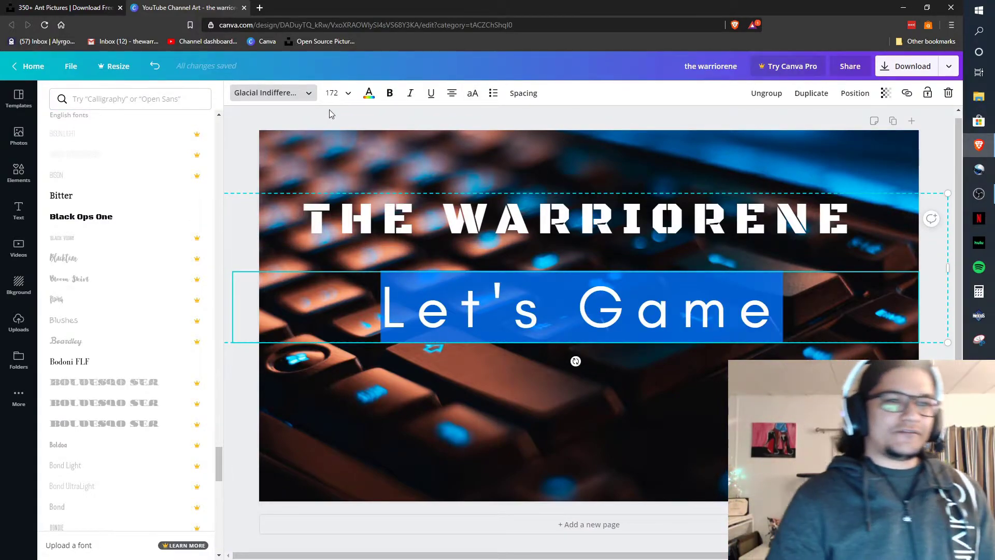
pyautogui.click(308, 97)
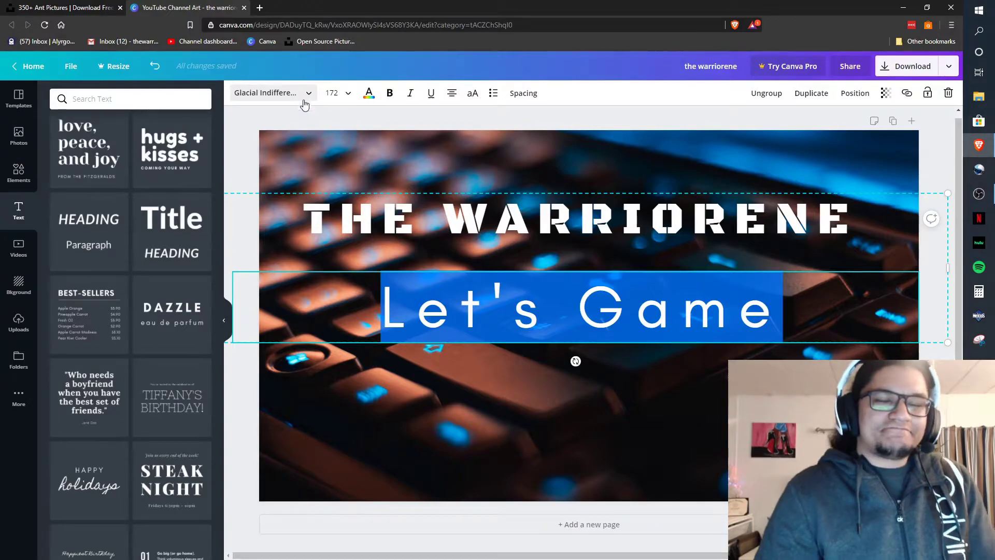
pyautogui.click(308, 93)
pyautogui.click(114, 123)
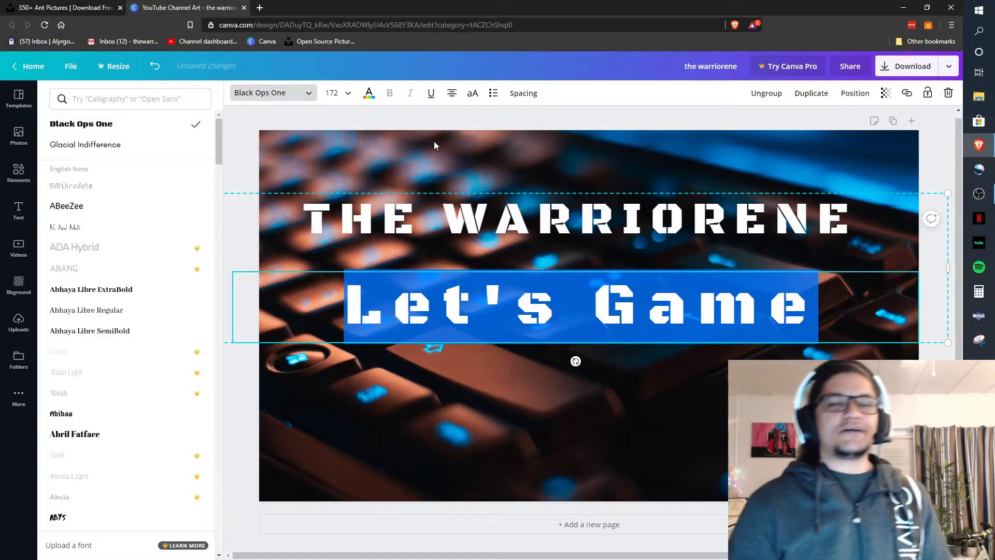
# Set the text colour of the "Let's Game" subheading to the default yellow-green
pyautogui.click(375, 96)
pyautogui.click(116, 299)
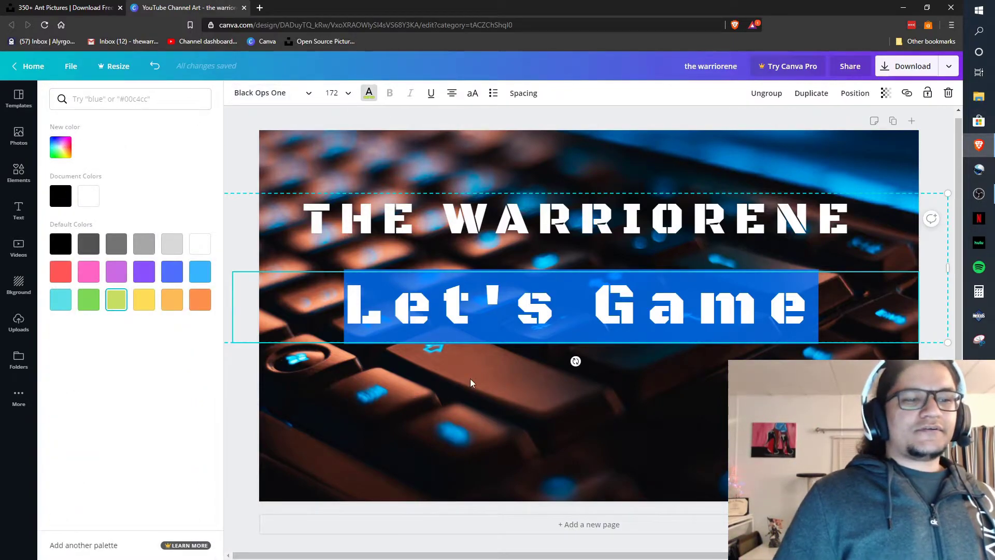
pyautogui.click(543, 407)
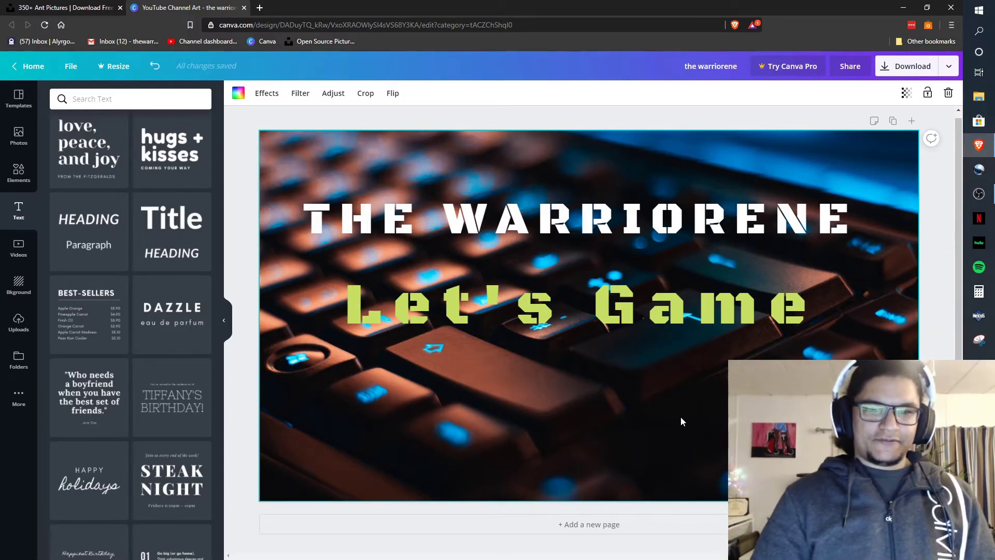
# Rotate the text group slightly counter-clockwise and move it down to about the centre of the page
pyautogui.click(629, 264)
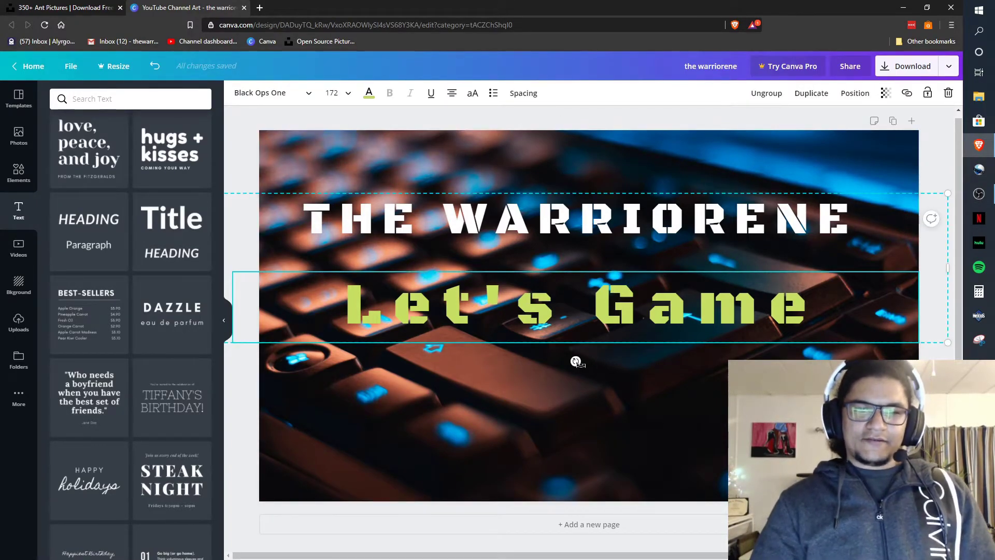
pyautogui.moveTo(577, 361); pyautogui.dragTo(599, 360)
pyautogui.moveTo(597, 265); pyautogui.dragTo(615, 295)
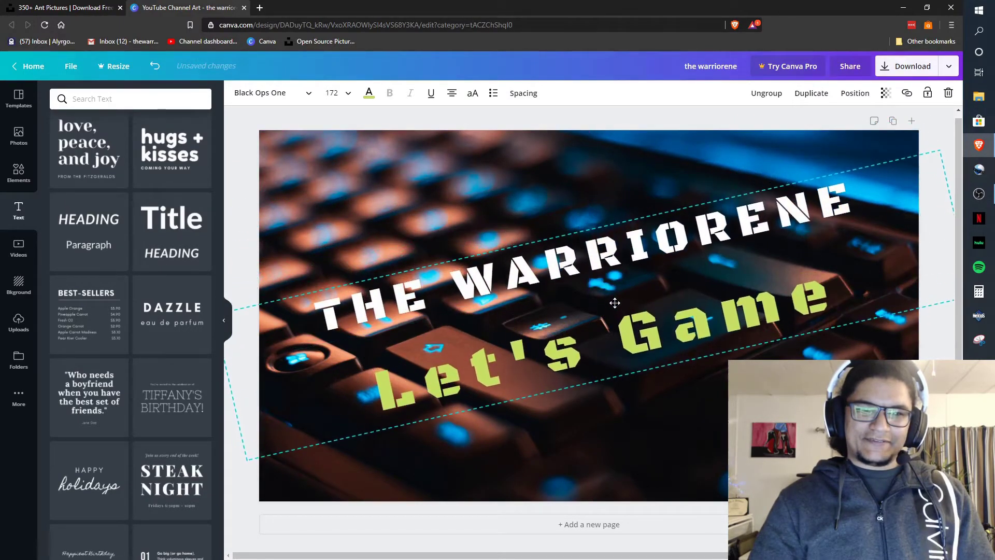
pyautogui.click(690, 438)
# Set the font size of the "Let's Game" subheading to 104
pyautogui.click(614, 347)
pyautogui.click(620, 342)
pyautogui.hotkey('ctrl', 'a')
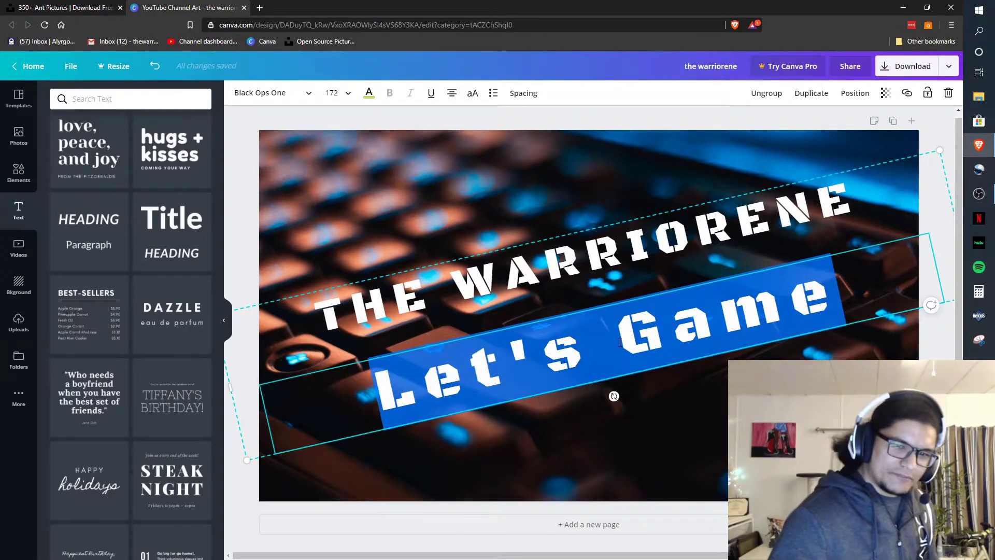
pyautogui.click(347, 92)
pyautogui.scroll(-3, 342, 331)
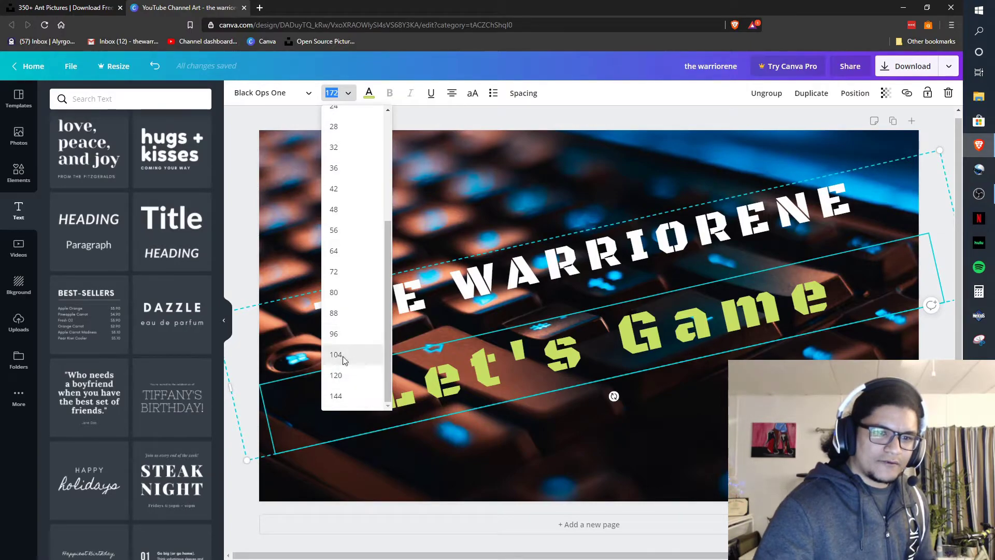
pyautogui.click(342, 360)
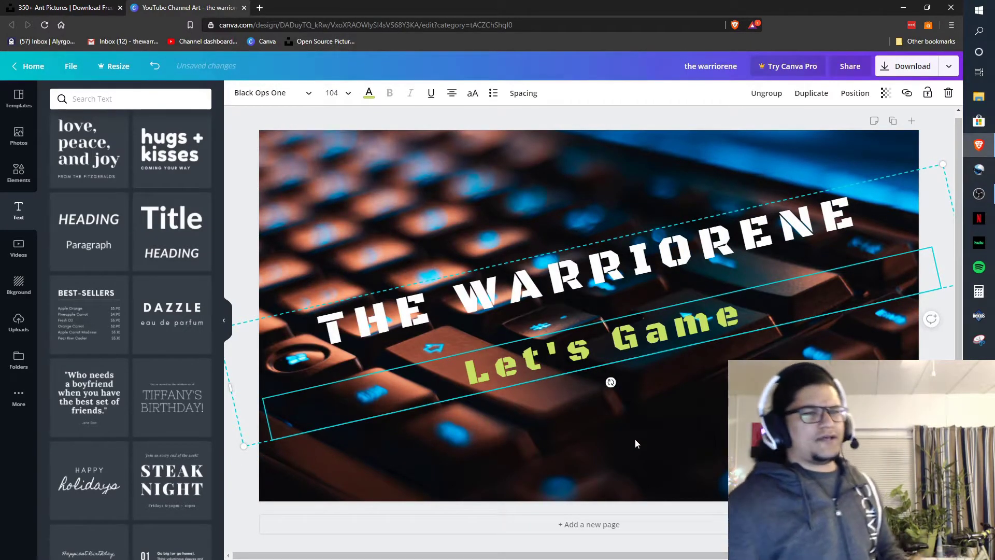
pyautogui.click(605, 332)
pyautogui.hotkey('shift', 'End')
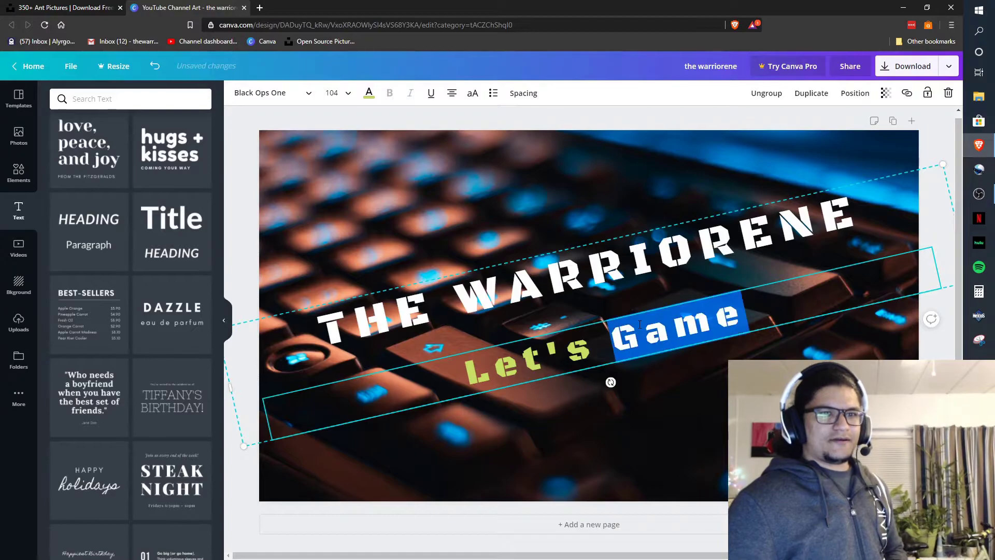
pyautogui.doubleClick(537, 364)
pyautogui.hotkey('ctrl', 'a')
pyautogui.press('Escape')
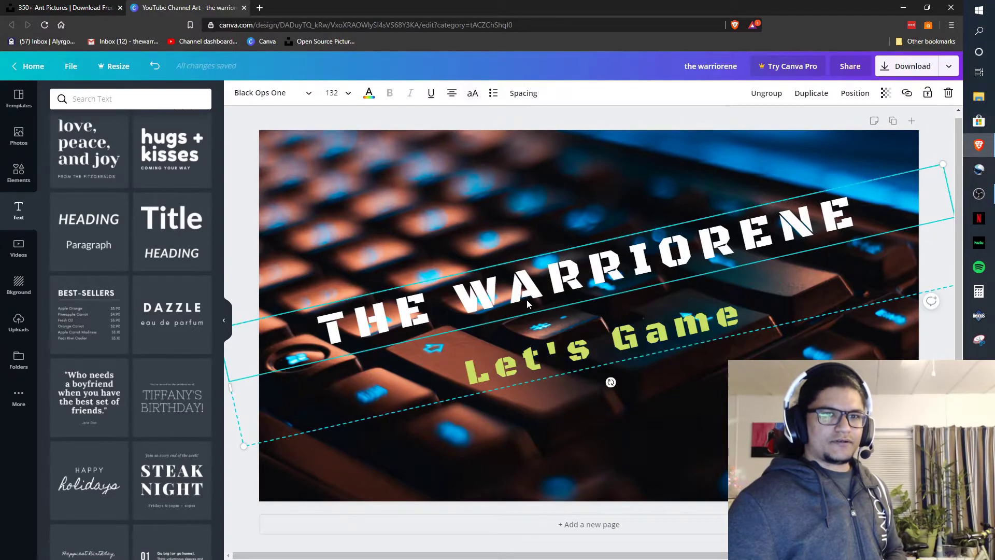
pyautogui.click(705, 421)
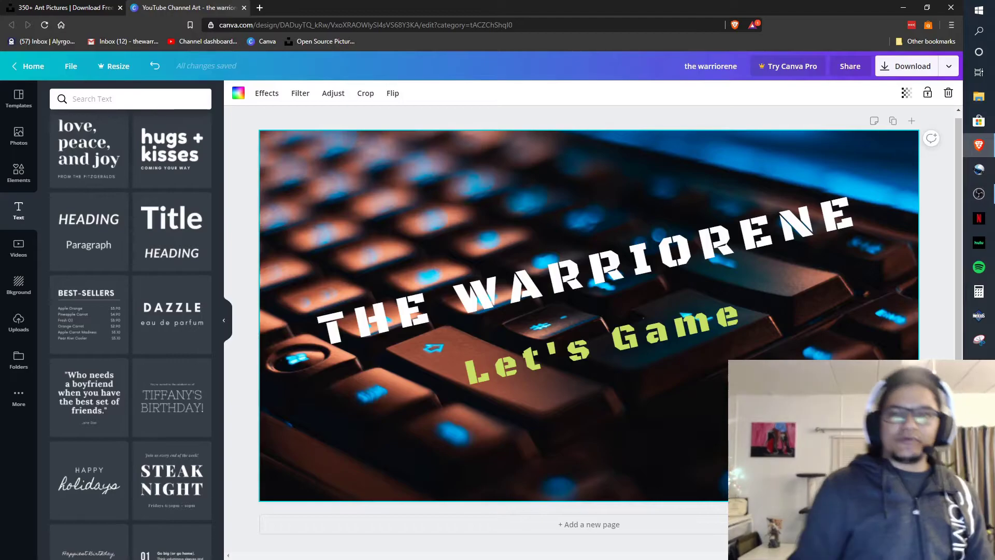
# Download the design as a PNG, save it as "CoverArt" in the Pics folder, and dismiss the referral dialog
pyautogui.click(885, 67)
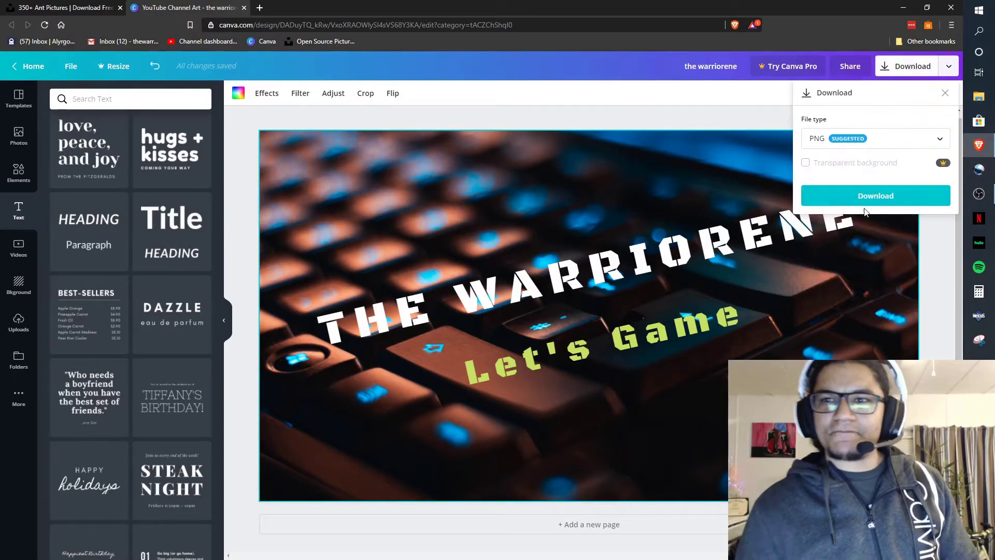
pyautogui.click(875, 145)
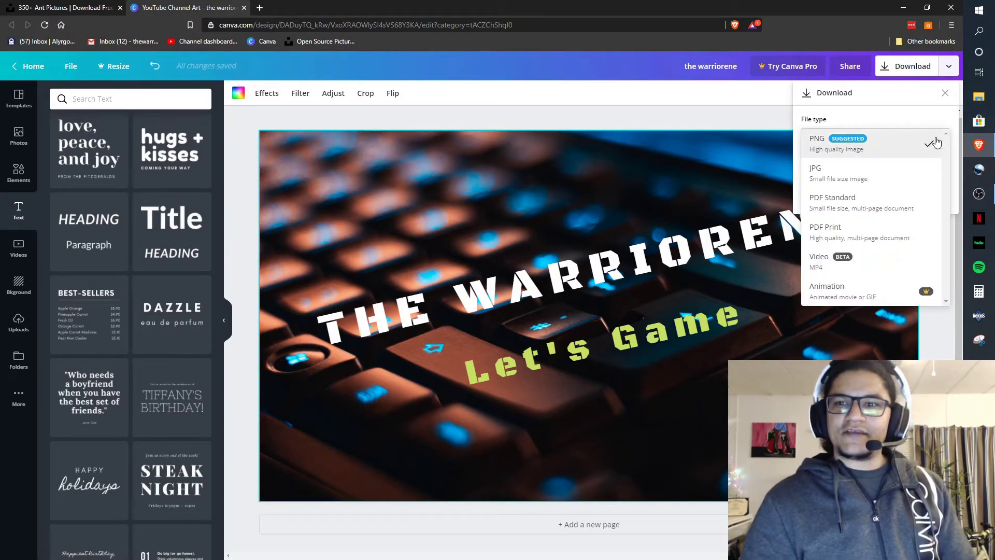
pyautogui.click(870, 139)
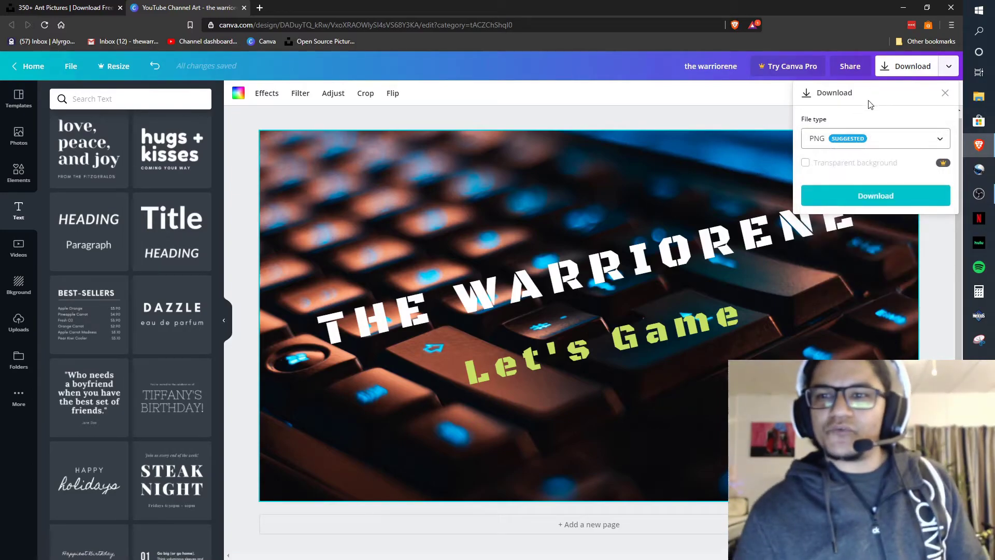
pyautogui.click(864, 197)
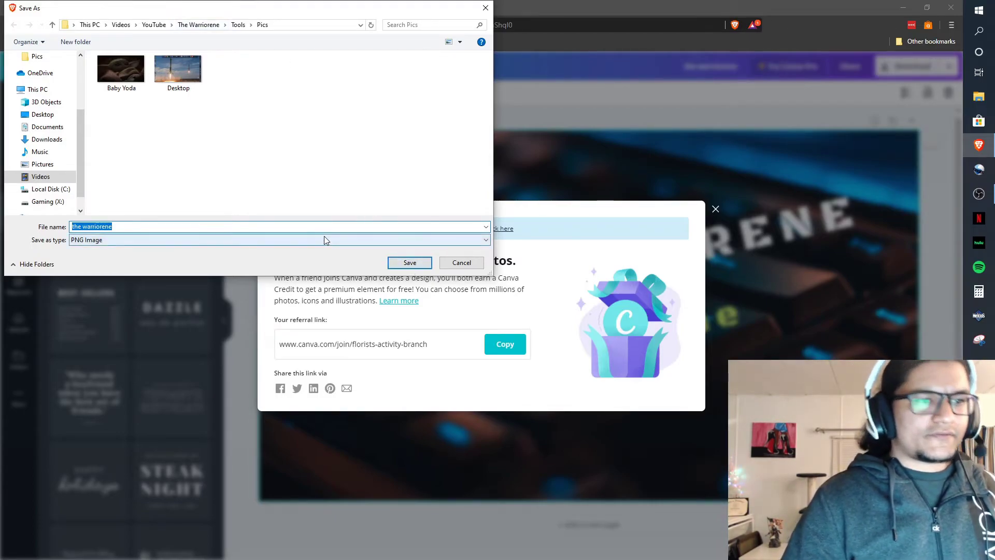
pyautogui.write('Co')
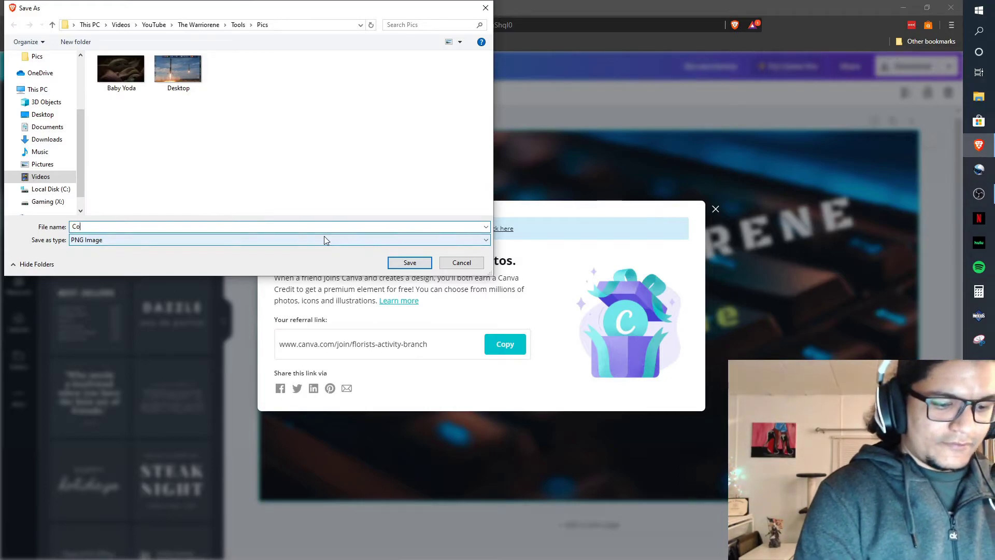
pyautogui.write('verArt')
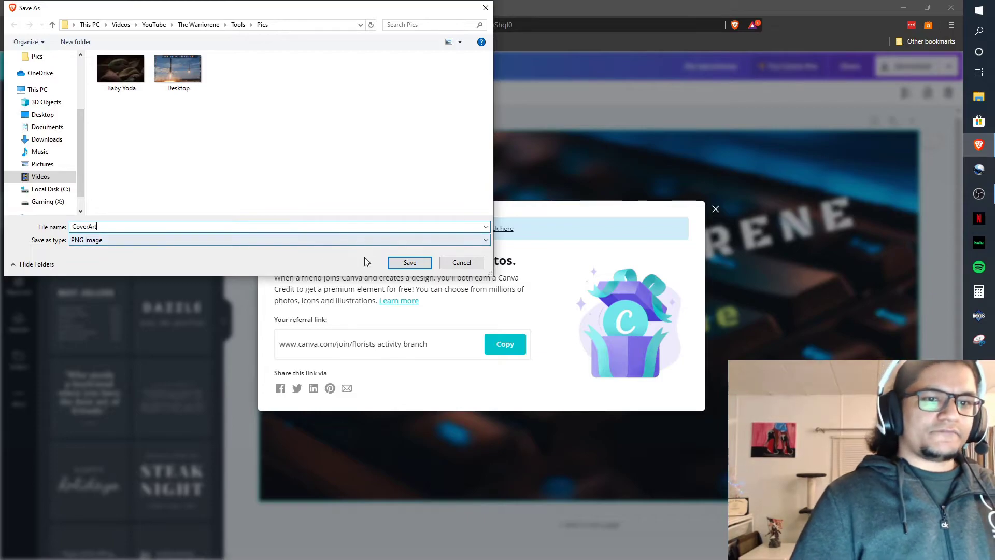
pyautogui.click(410, 263)
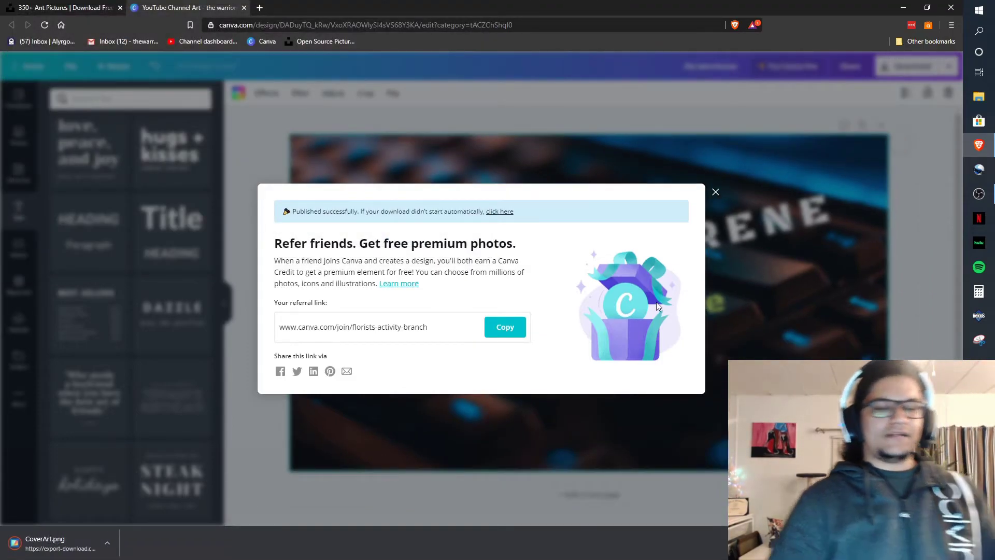
pyautogui.click(714, 192)
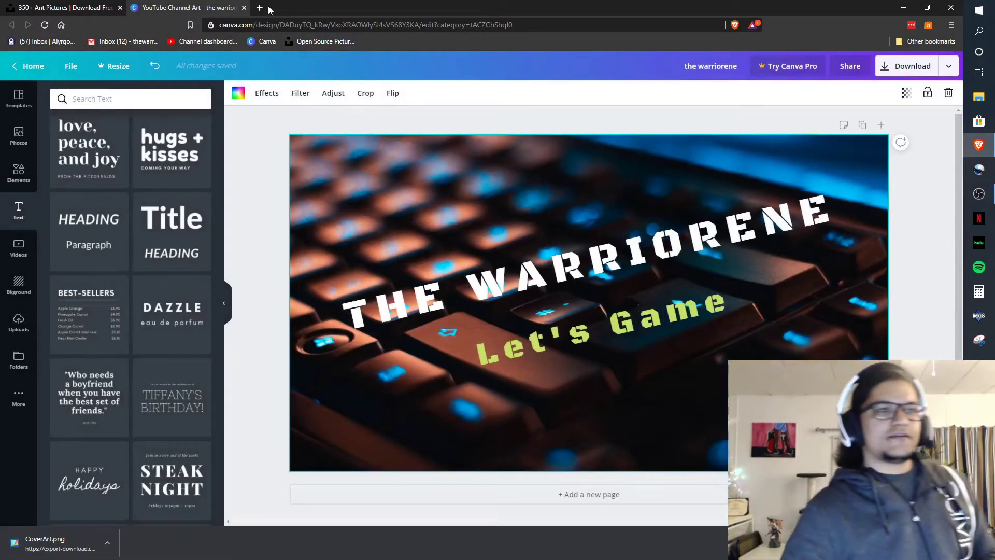
# Close the Canva design, open the channel's page on YouTube, and check the browser's shield setting for the site
pyautogui.click(244, 7)
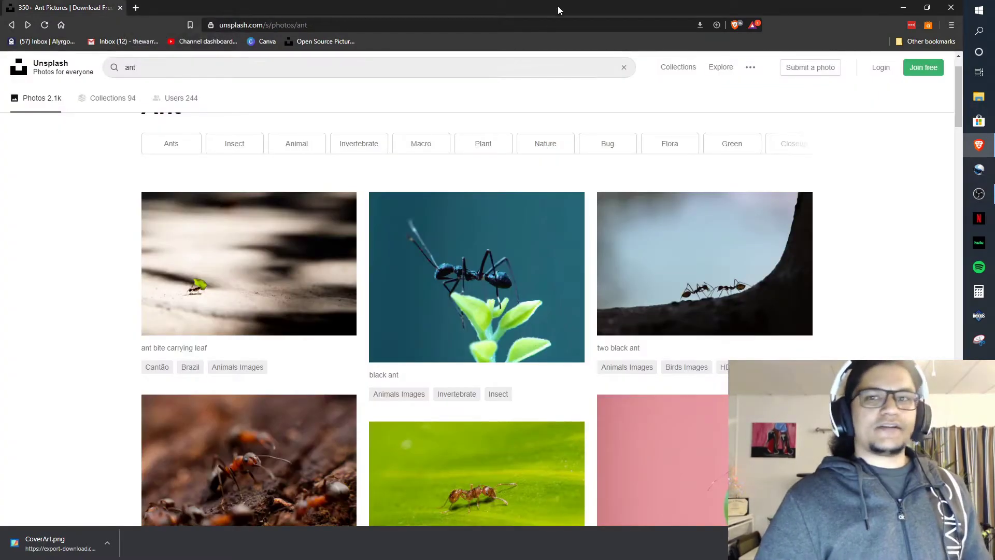
pyautogui.click(134, 7)
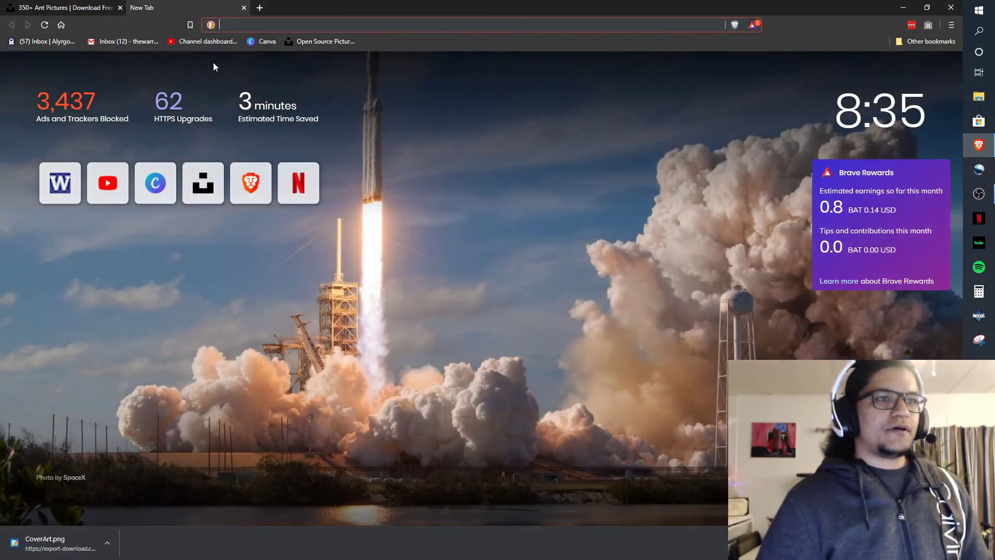
pyautogui.click(205, 41)
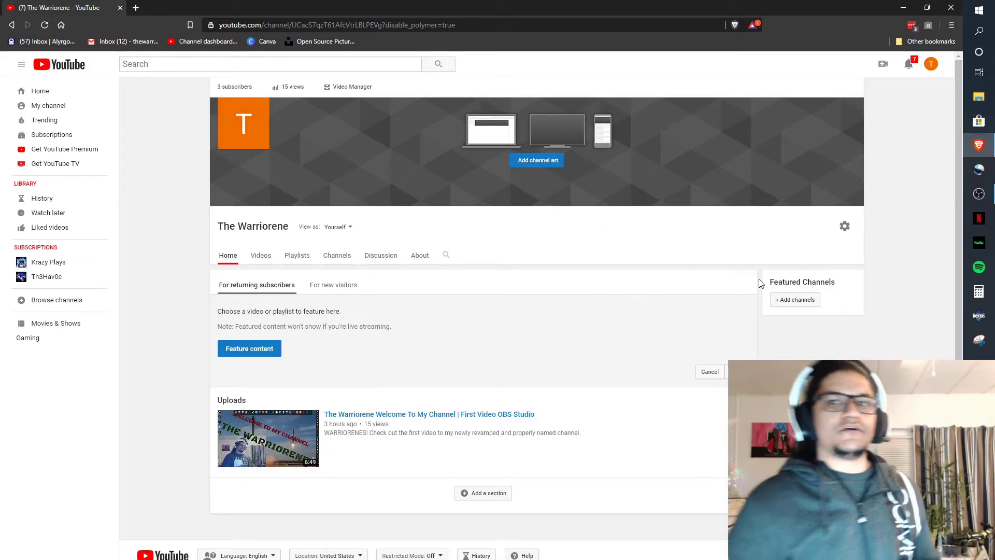
pyautogui.click(734, 25)
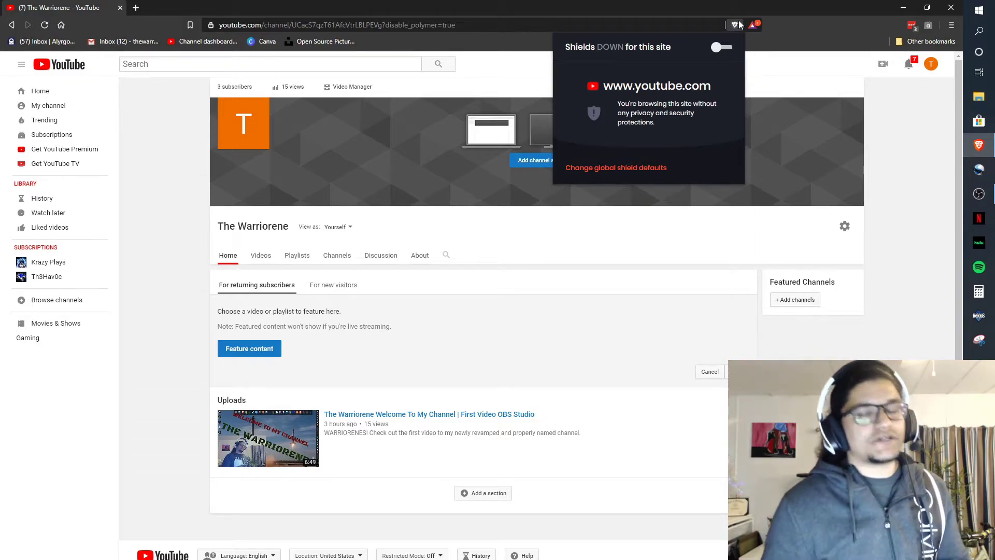
pyautogui.click(808, 73)
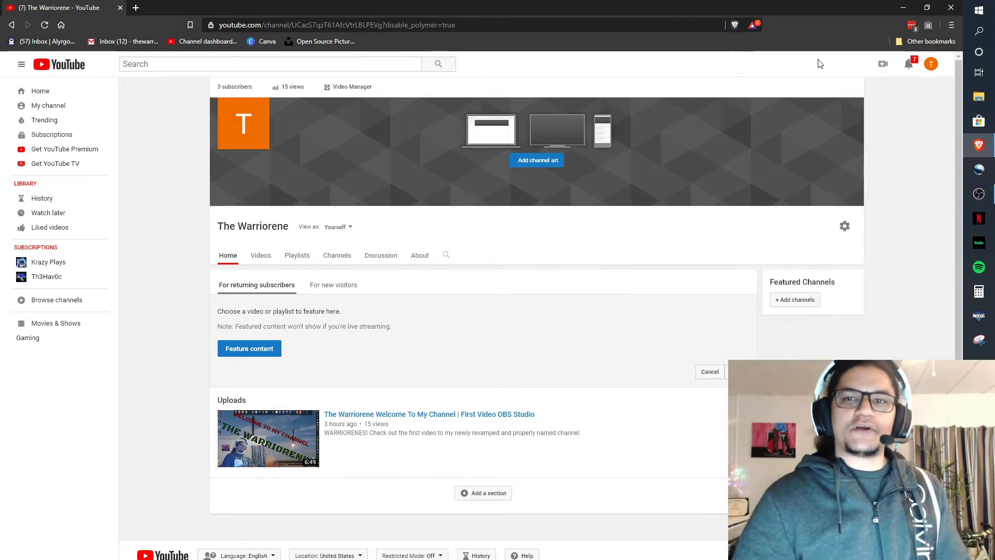
# Upload the CoverArt image from the Pics folder as the channel art, with Auto Enhance enabled
pyautogui.click(537, 162)
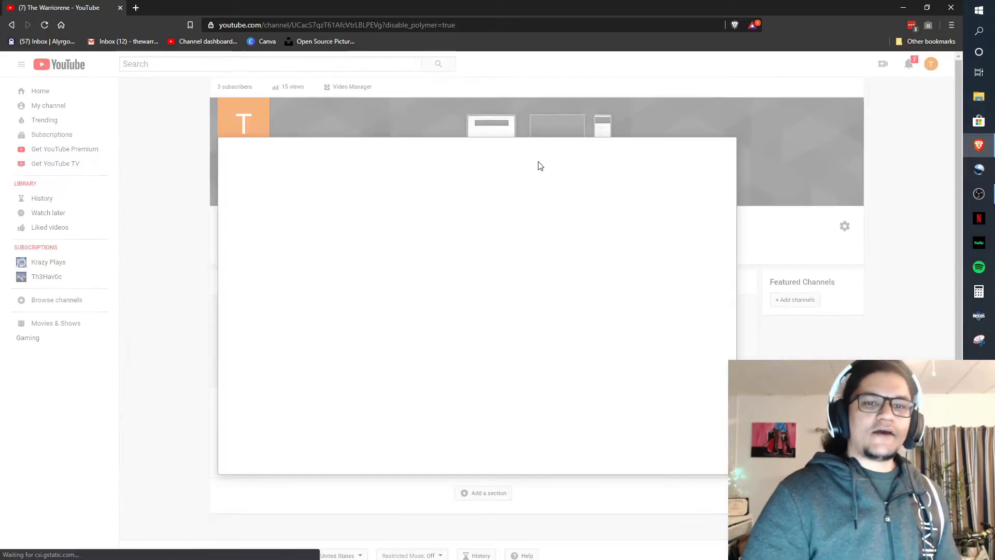
pyautogui.click(467, 334)
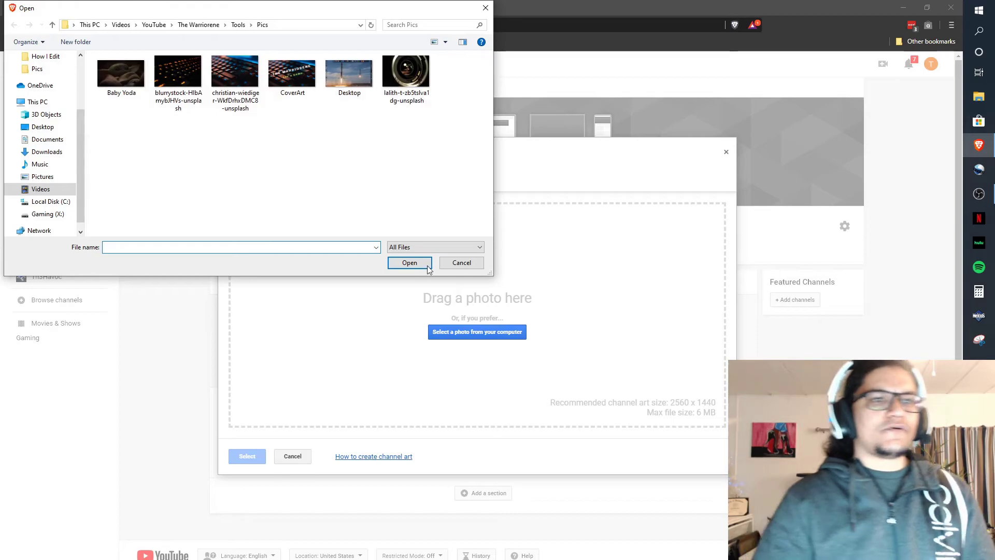
pyautogui.click(292, 72)
pyautogui.click(409, 262)
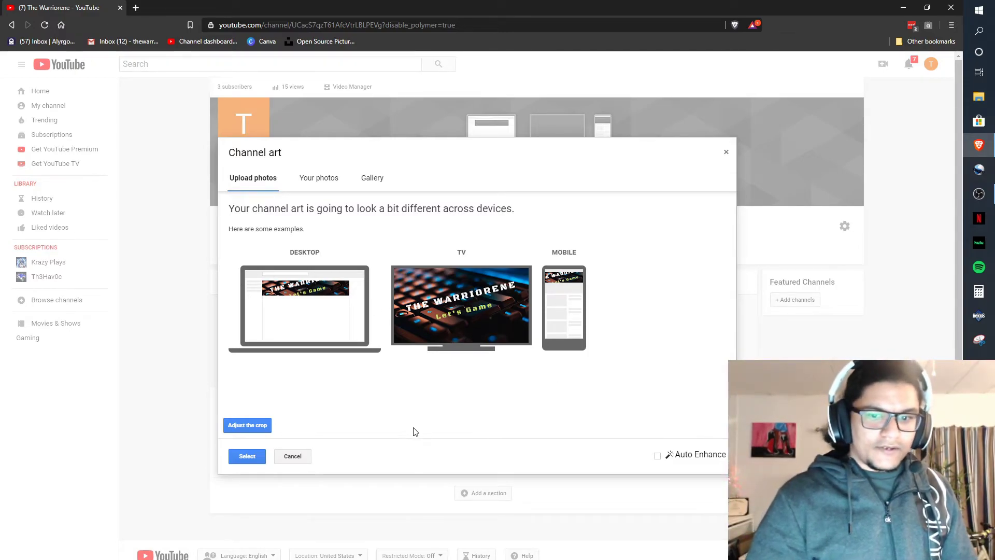
pyautogui.click(658, 456)
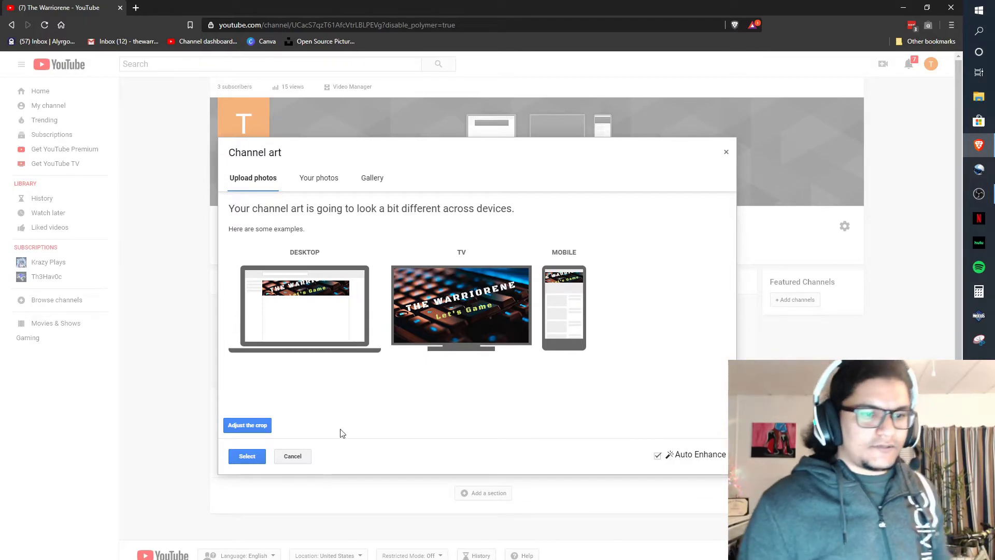
pyautogui.click(246, 456)
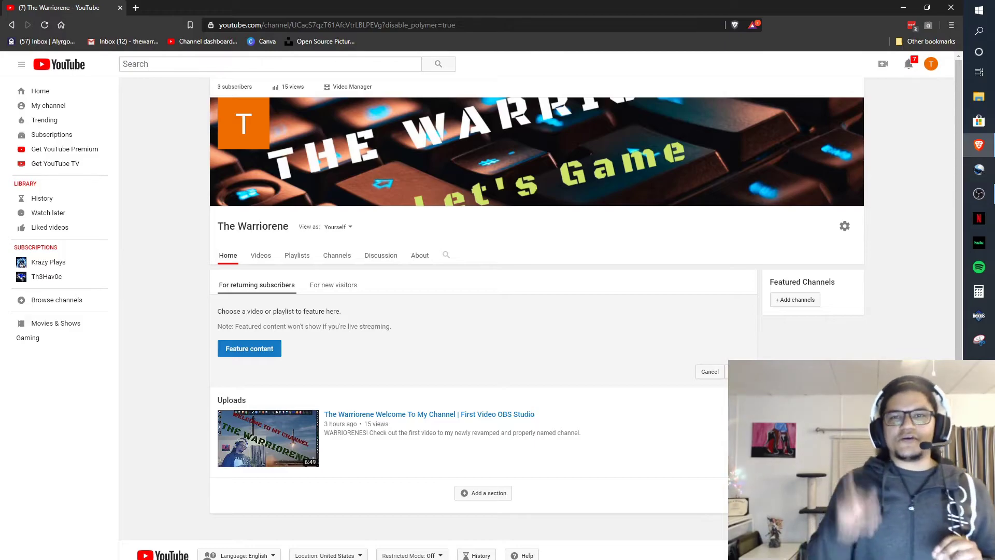
# Reopen the channel art design in Canva in a new browser tab and set the title's font size to 120
pyautogui.click(136, 8)
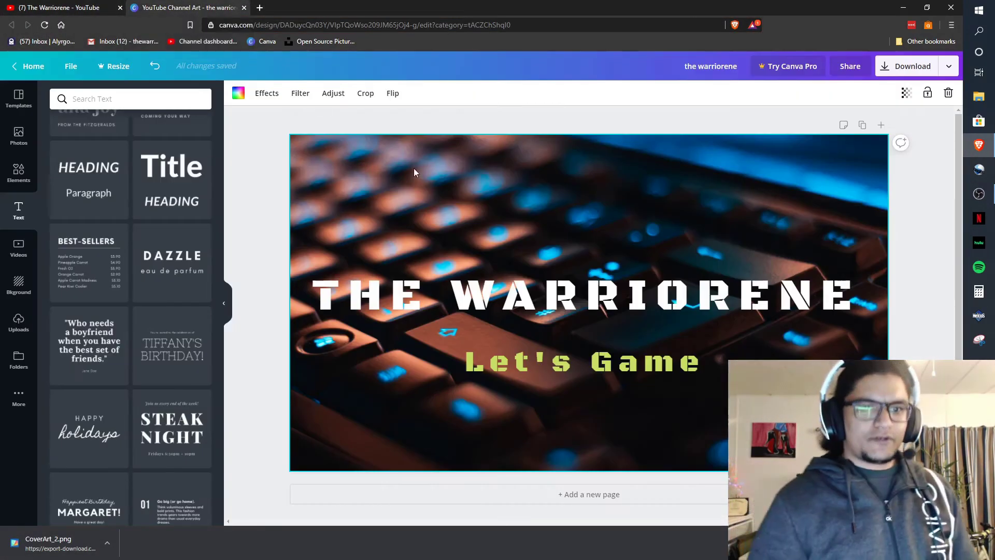
pyautogui.click(550, 339)
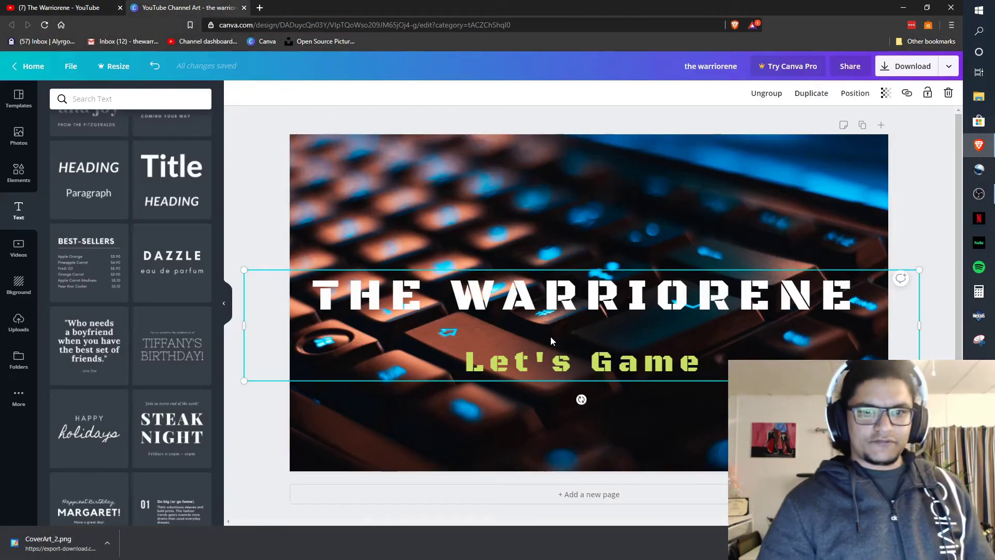
pyautogui.doubleClick(464, 297)
pyautogui.click(334, 93)
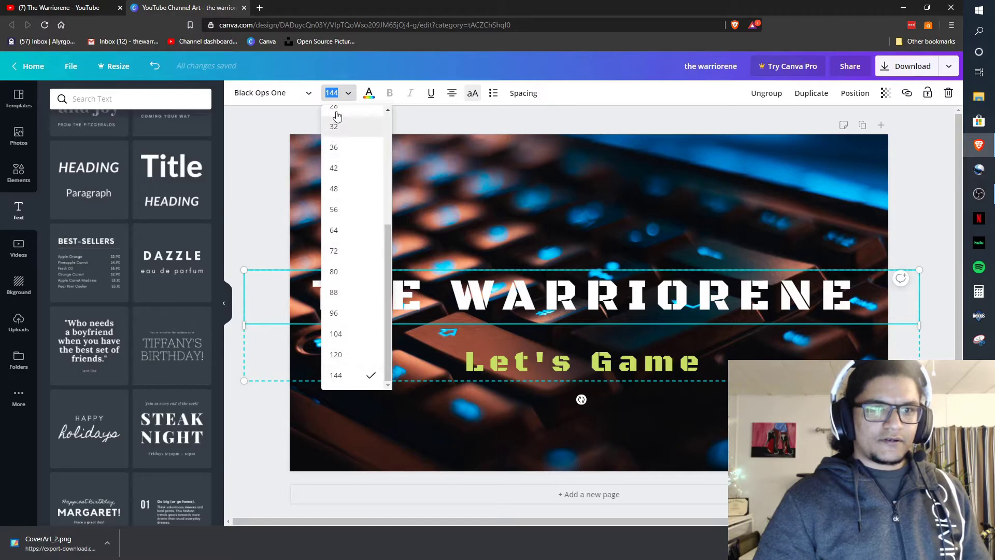
pyautogui.click(338, 90)
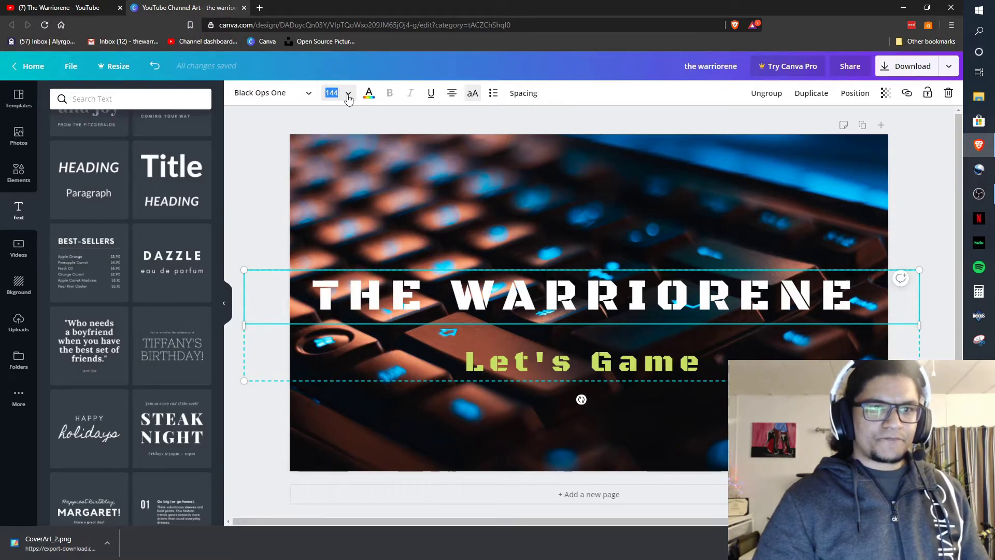
pyautogui.click(347, 99)
pyautogui.click(339, 359)
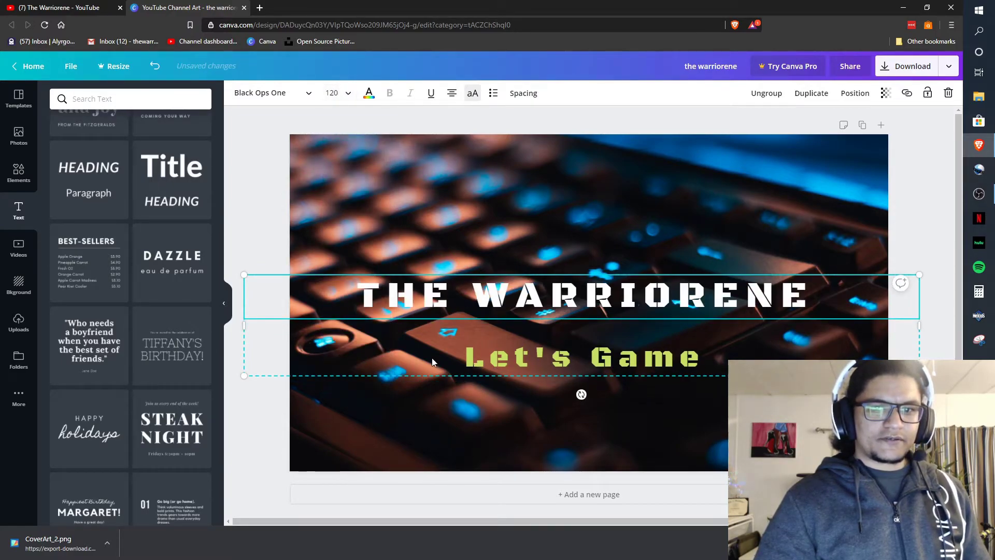
# Move the text group slightly down, then copy the "Let's Game" text and delete it from the group
pyautogui.doubleClick(590, 358)
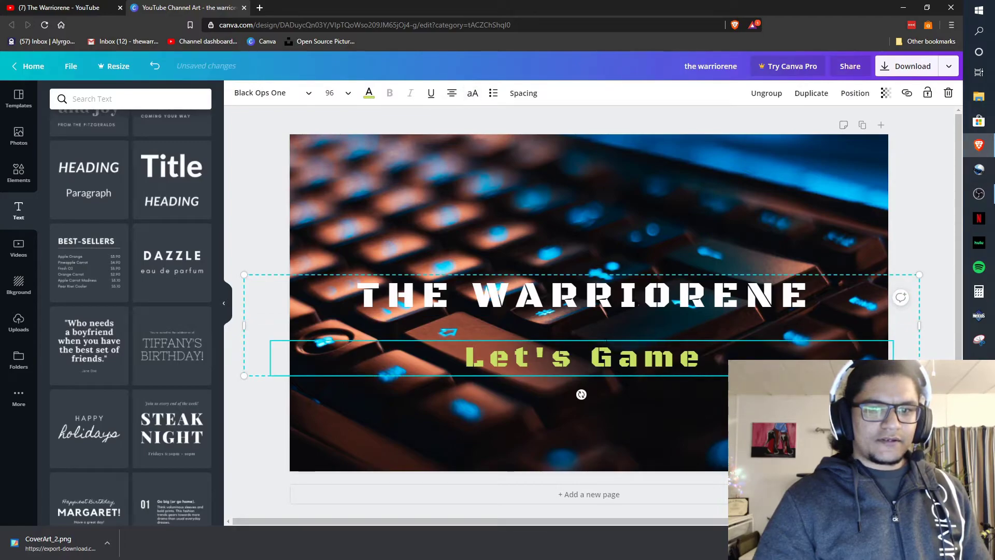
pyautogui.moveTo(602, 333)
pyautogui.mouseDown()
pyautogui.moveTo(604, 325)
pyautogui.moveTo(606, 341)
pyautogui.mouseUp()
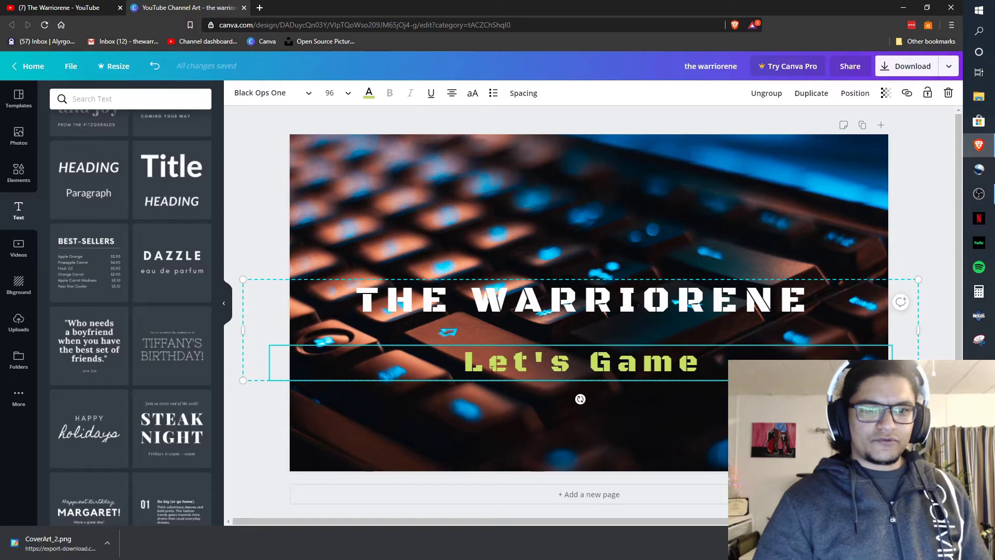
pyautogui.press('Home')
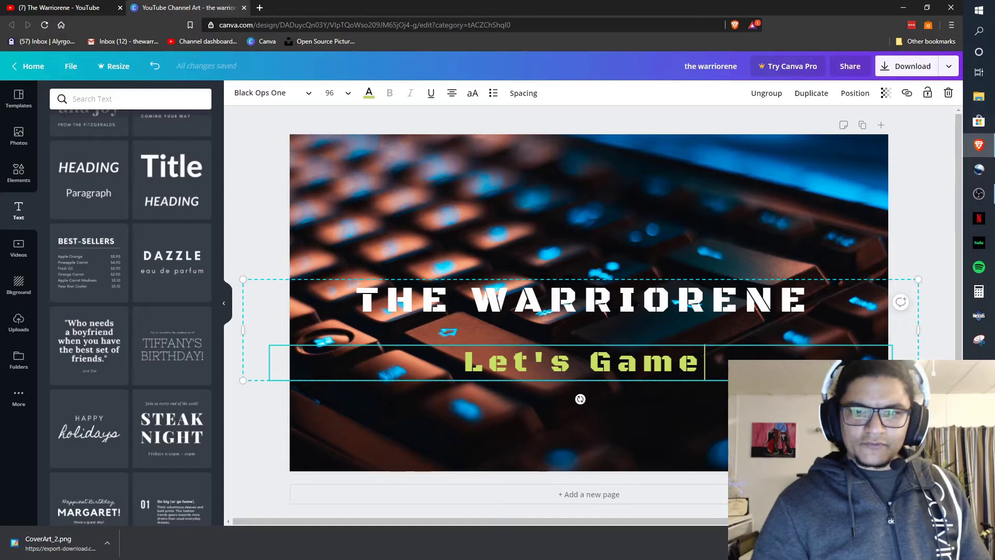
pyautogui.moveTo(704, 363); pyautogui.dragTo(470, 360)
pyautogui.rightClick(476, 361)
pyautogui.click(509, 402)
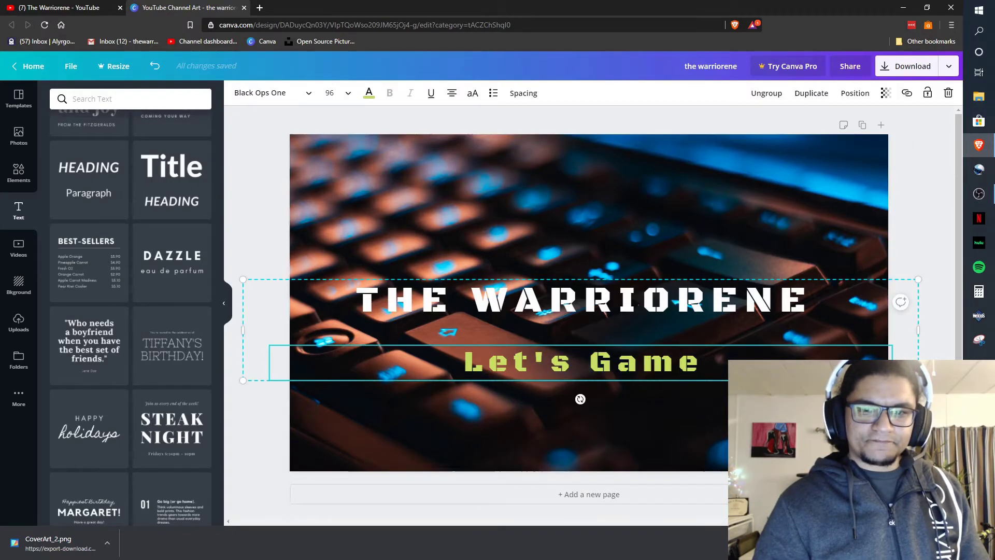
pyautogui.hotkey('ctrl', 'a')
pyautogui.press('BackSpace')
pyautogui.click(726, 431)
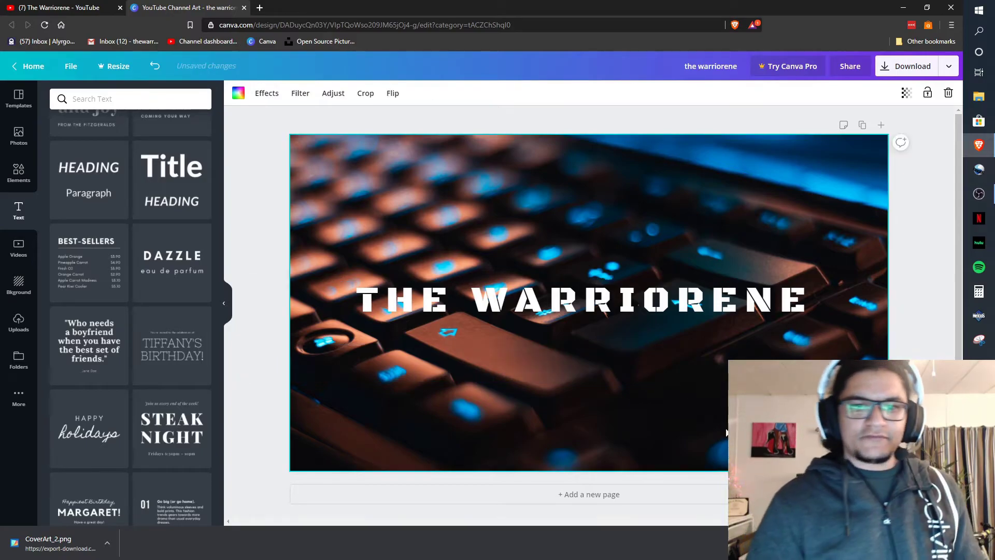
# Add a separate subheading reading "Let's Game" just below the title and enlarge it to a font size of about 71.8
pyautogui.scroll(3, 207, 264)
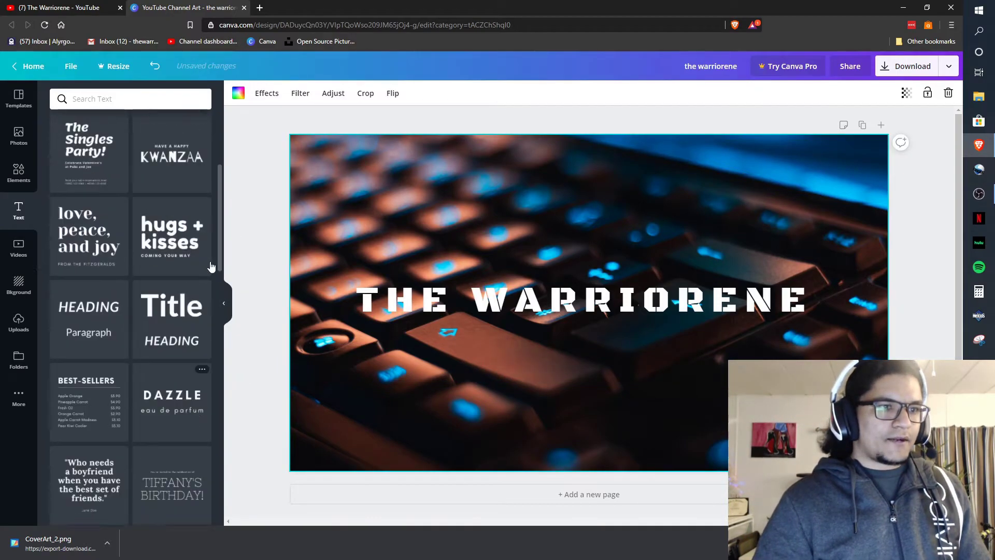
pyautogui.scroll(5, 210, 264)
pyautogui.click(109, 184)
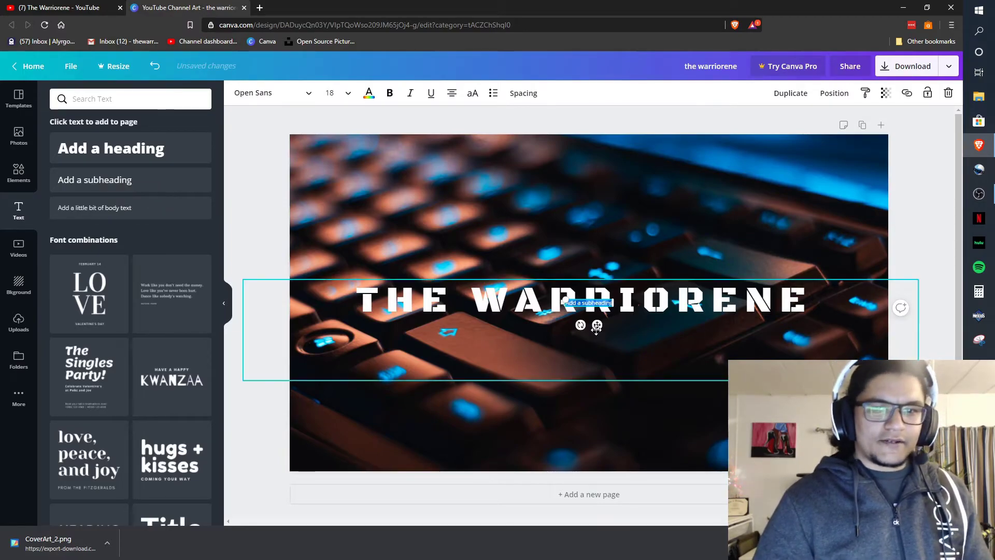
pyautogui.moveTo(589, 300); pyautogui.dragTo(597, 363)
pyautogui.press('BackSpace')
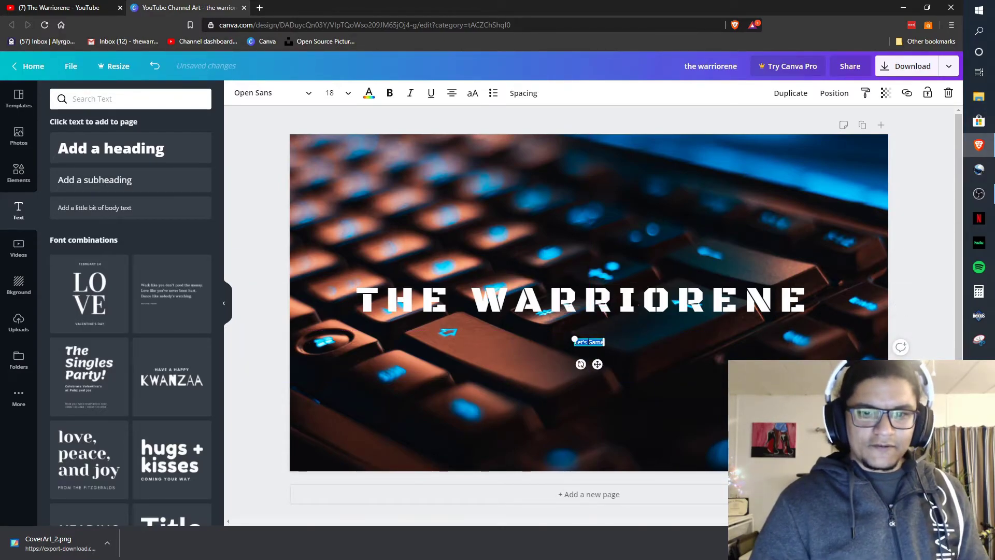
pyautogui.moveTo(574, 339); pyautogui.dragTo(483, 354)
pyautogui.moveTo(570, 332); pyautogui.dragTo(485, 316)
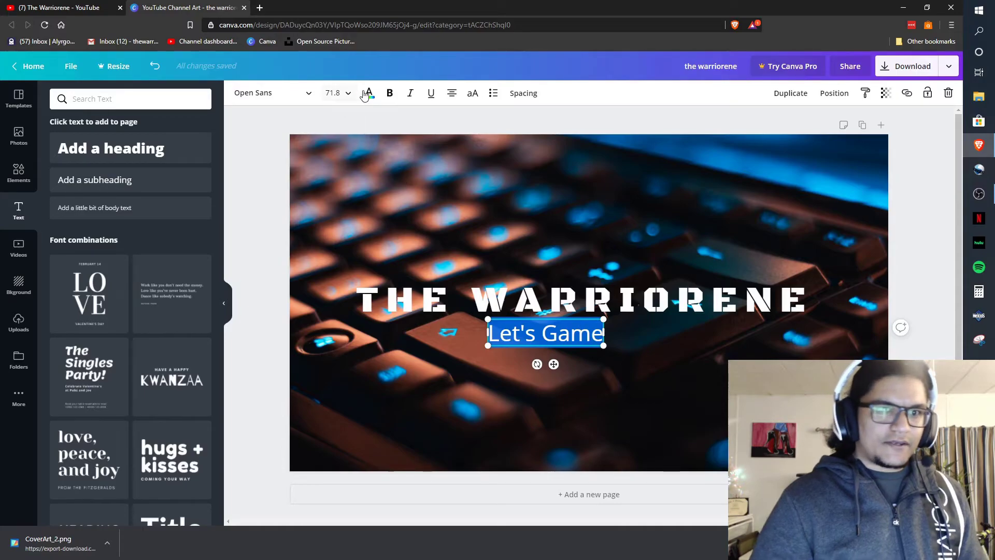
# Set the new "Let's Game" subheading to the Black Ops One font and the yellow-green document color
pyautogui.click(308, 93)
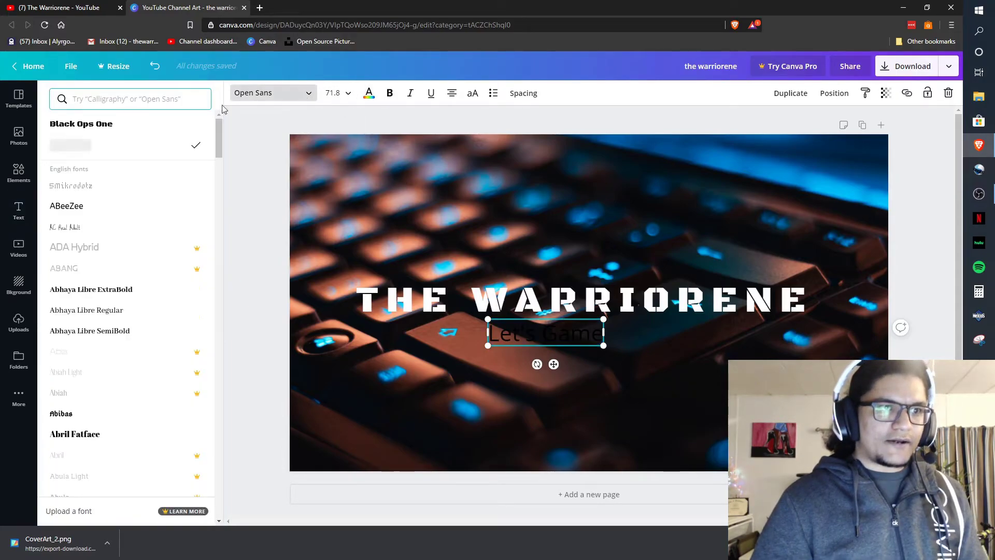
pyautogui.click(161, 123)
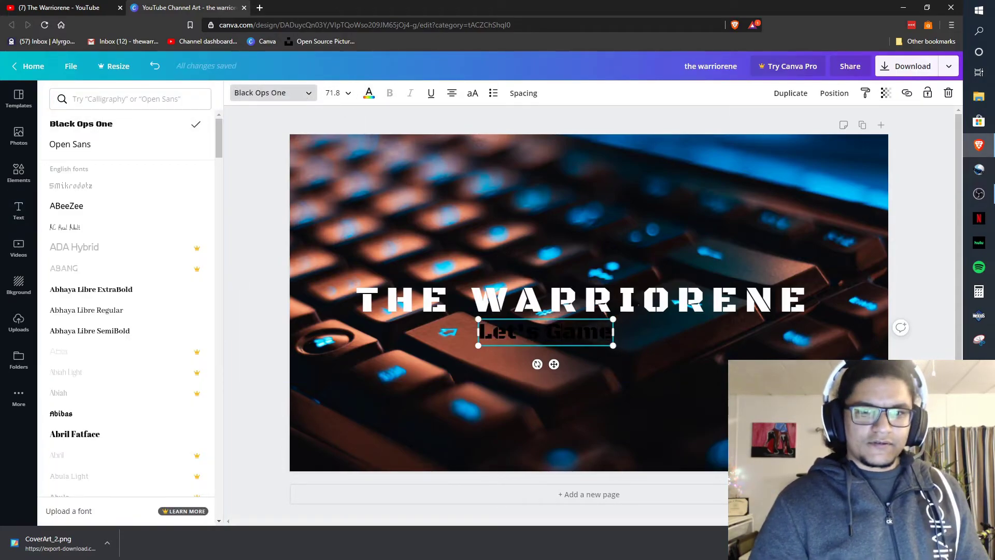
pyautogui.click(368, 94)
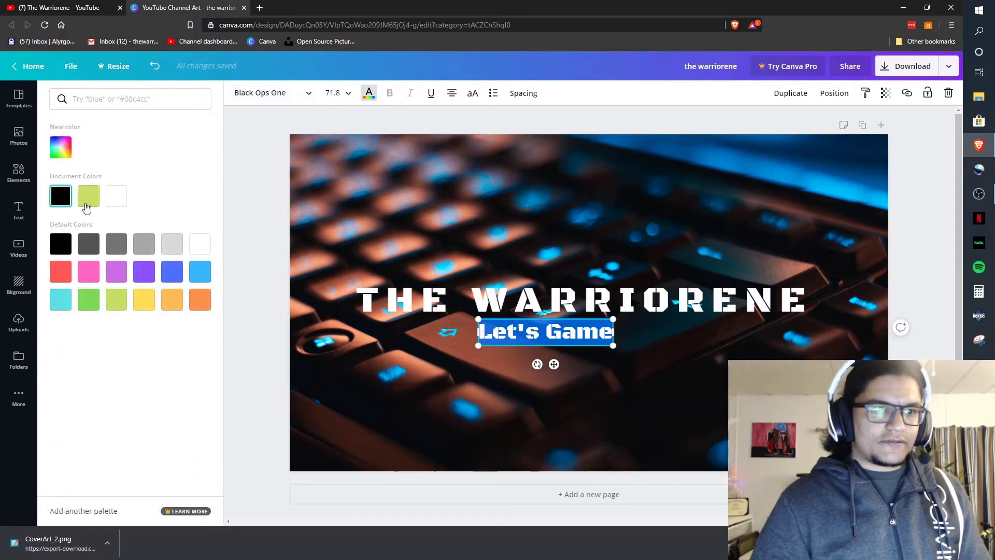
# Move the "Let's Game" subheading to the right, beneath the second half of the title, and deselect it
pyautogui.click(567, 336)
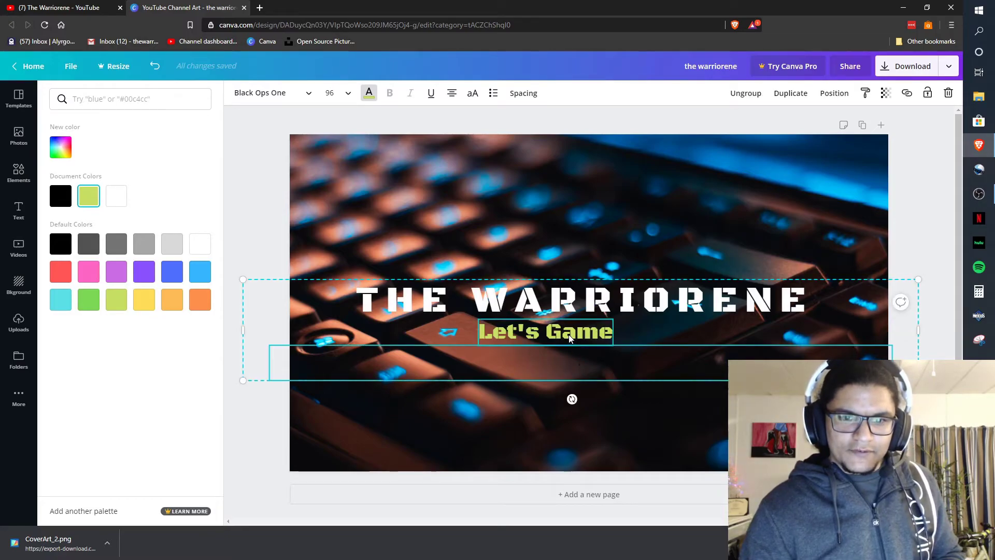
pyautogui.moveTo(561, 332); pyautogui.dragTo(687, 345)
pyautogui.click(694, 456)
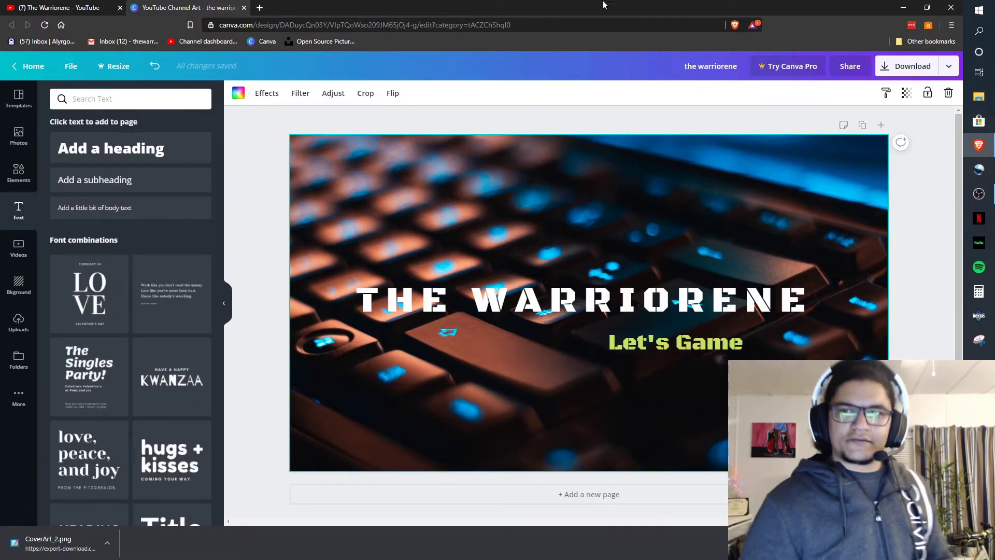
# Download the revised design as a PNG and save it as "CoverArt_3" in the Pics folder
pyautogui.click(913, 73)
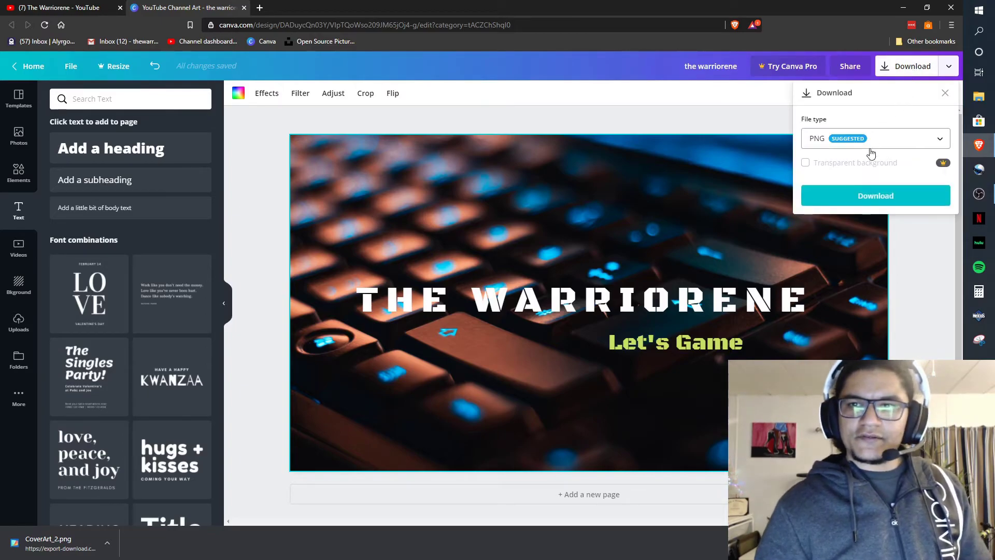
pyautogui.click(858, 194)
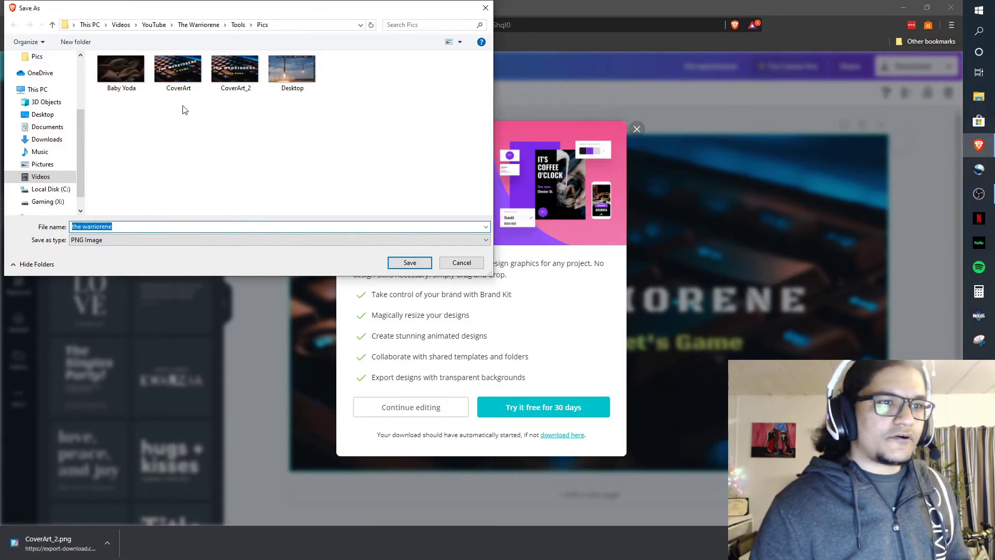
pyautogui.click(235, 70)
pyautogui.doubleClick(160, 228)
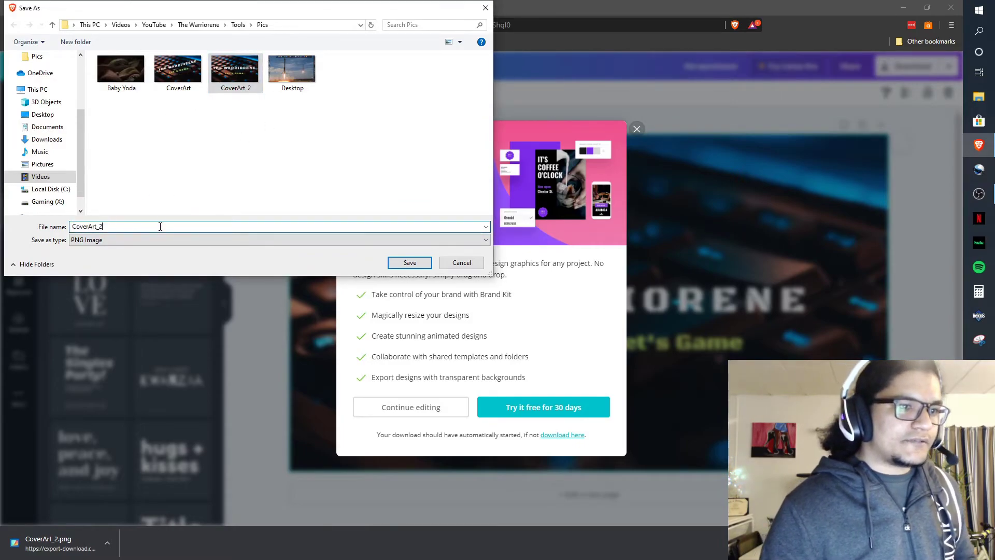
pyautogui.press('BackSpace')
pyautogui.write('3')
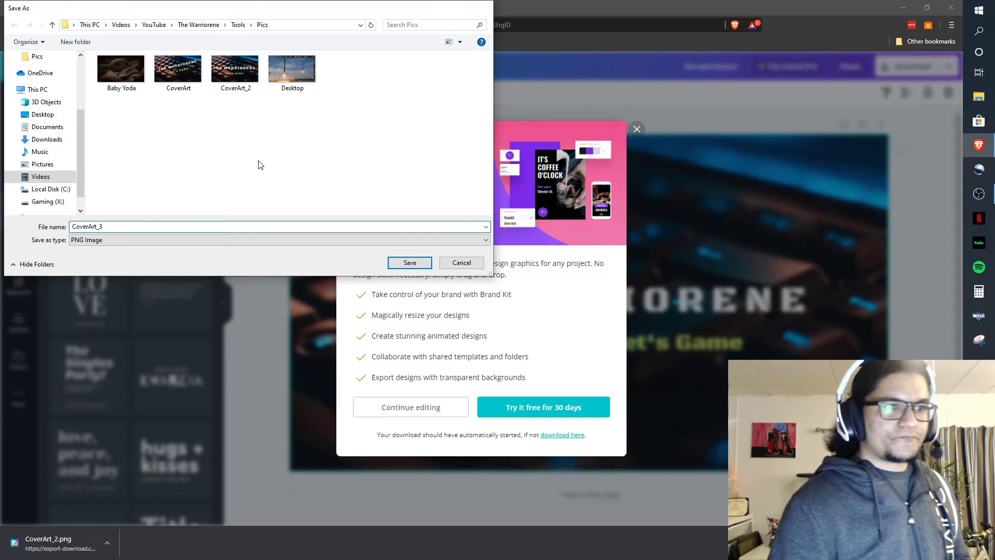
pyautogui.press('Return')
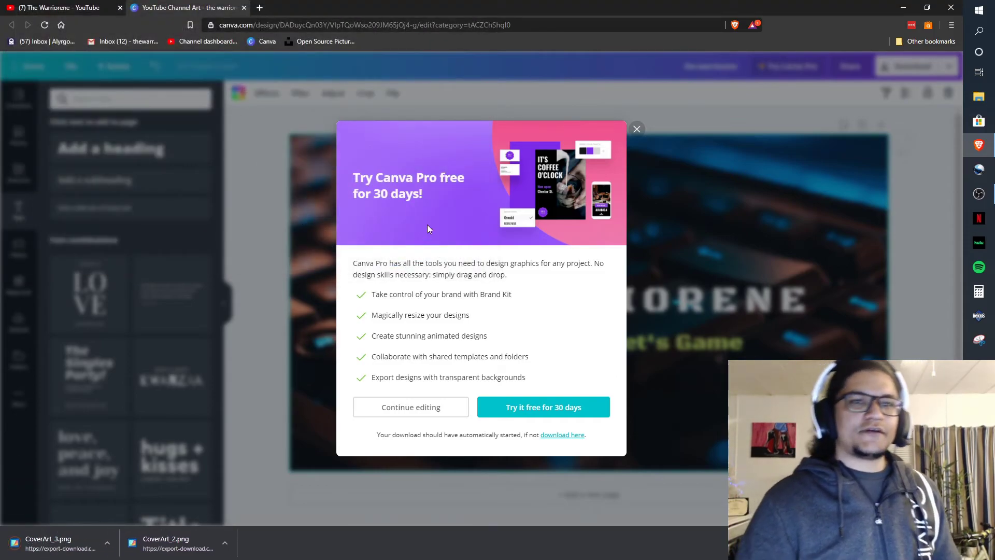
# Return to the YouTube channel page and replace the channel art with CoverArt_3, with Auto Enhance enabled
pyautogui.click(82, 6)
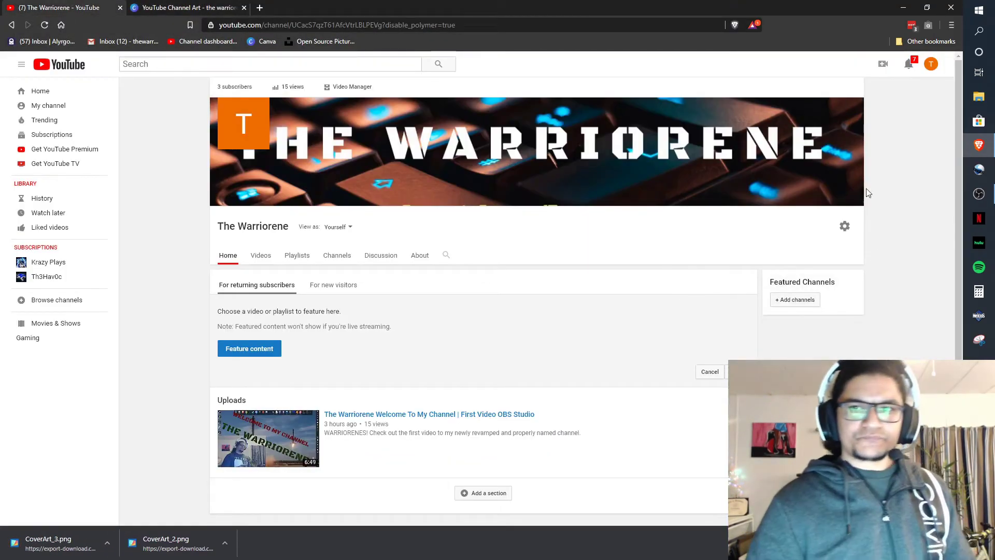
pyautogui.click(855, 106)
pyautogui.click(829, 137)
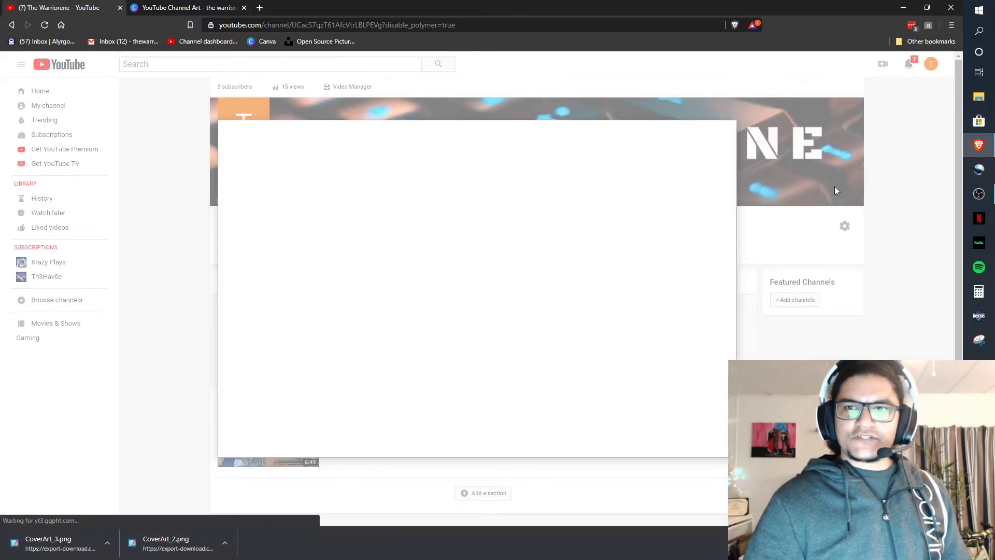
pyautogui.click(474, 314)
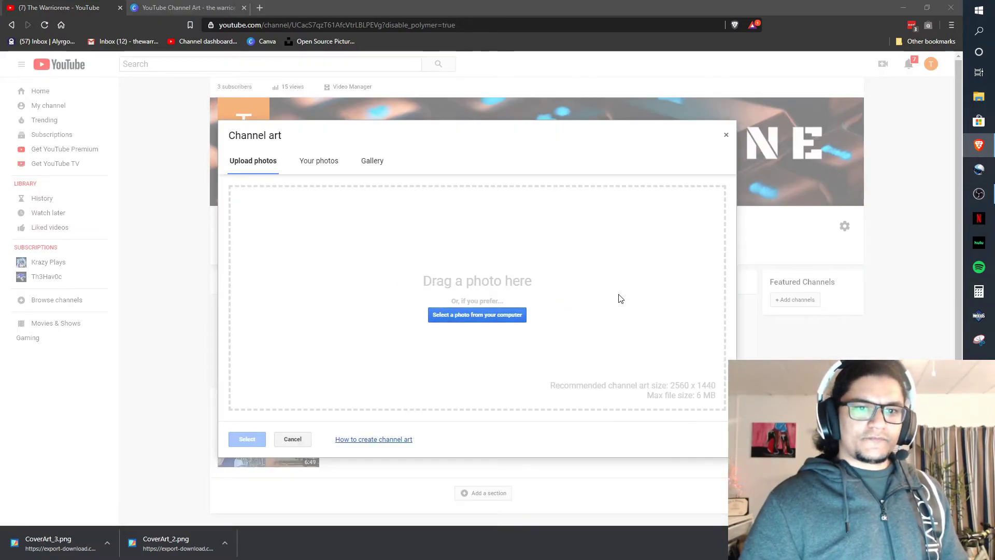
pyautogui.doubleClick(401, 76)
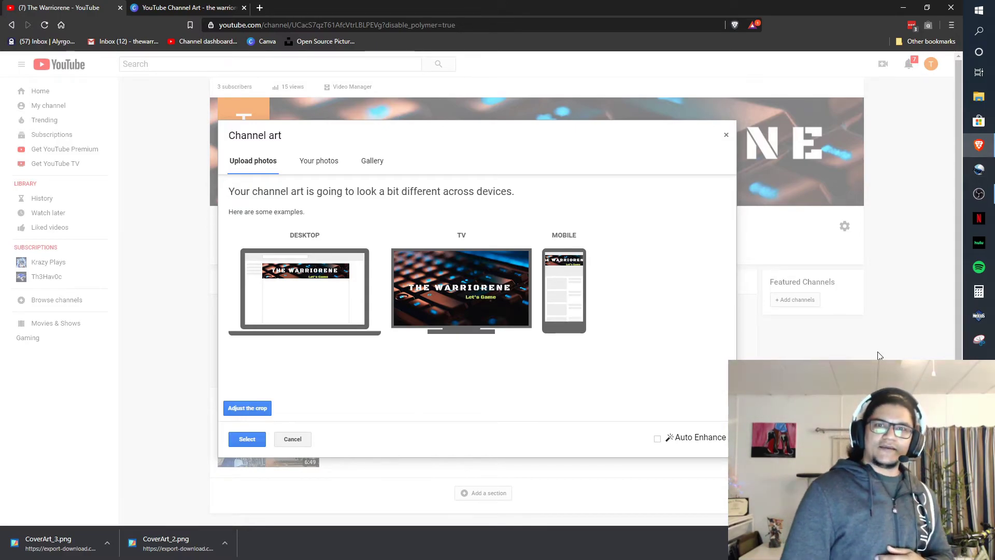
pyautogui.click(657, 438)
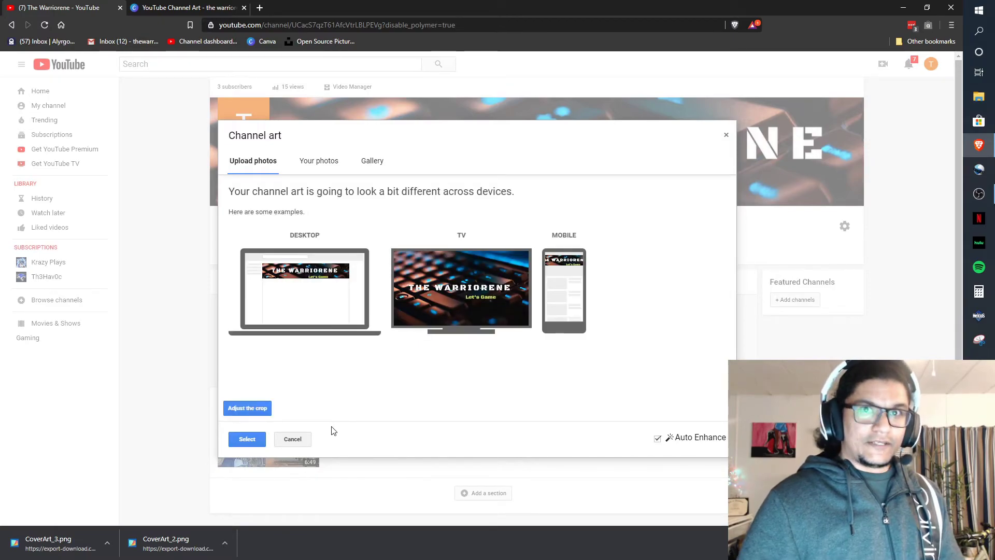
pyautogui.click(247, 439)
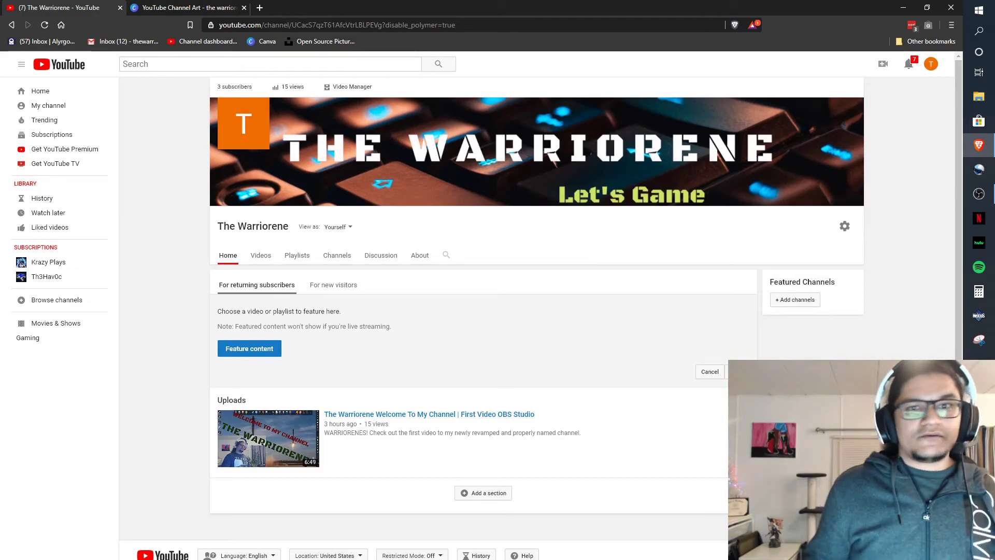
# Dismiss the Canva Pro trial offer over the design, open Unsplash in a new browser tab, and search its photos for "gaming"
pyautogui.click(186, 7)
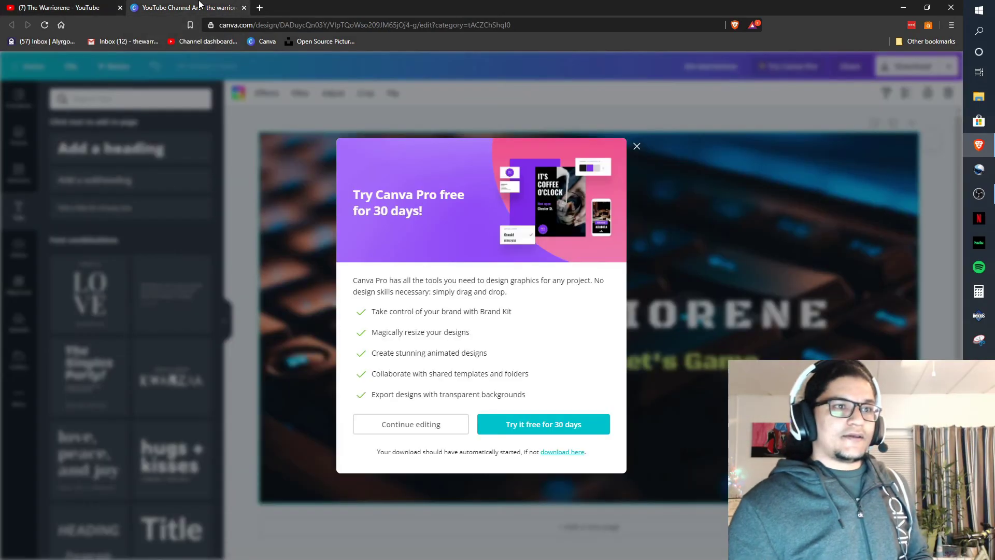
pyautogui.click(637, 147)
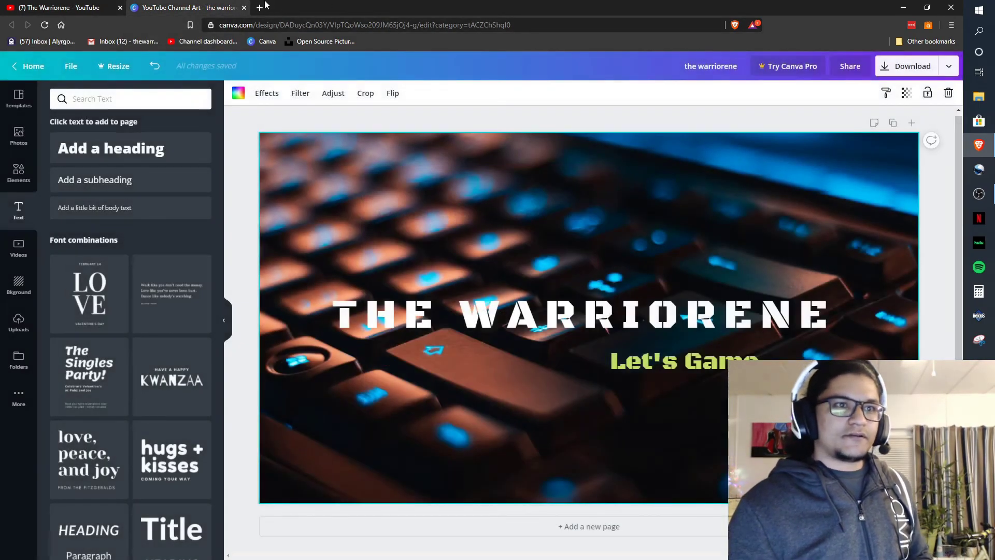
pyautogui.click(261, 7)
pyautogui.click(296, 42)
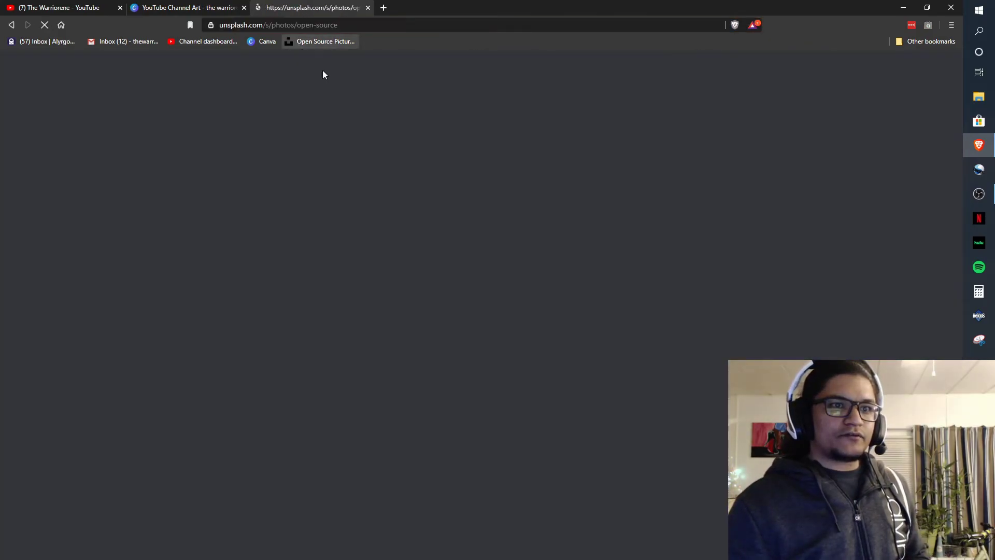
pyautogui.click(373, 71)
pyautogui.tripleClick(302, 75)
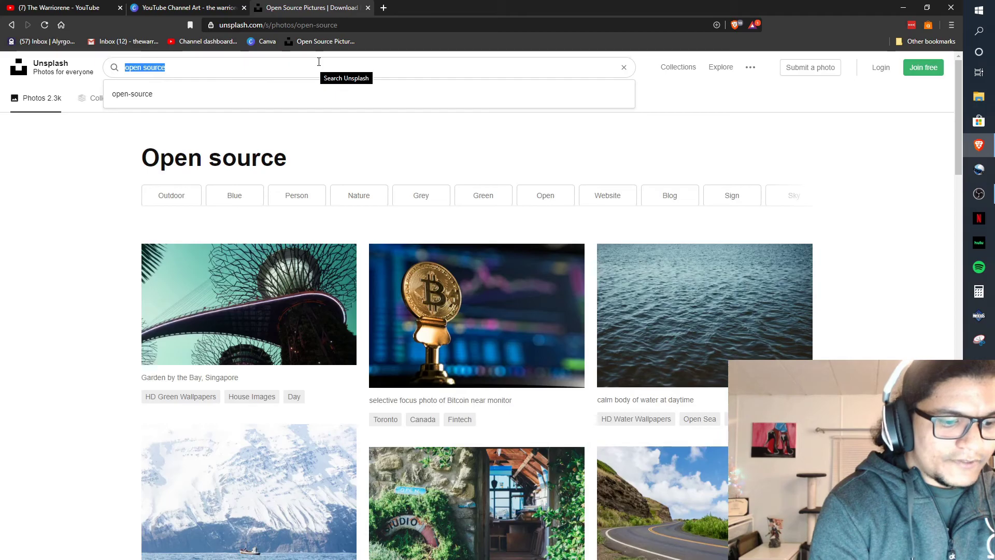
pyautogui.write('gaming')
pyautogui.press('Return')
# Look through the gaming photo results for the closeup computer keyboard picture and compare it with the background of the Canva design
pyautogui.scroll(-5, 766, 316)
pyautogui.scroll(-4, 767, 316)
pyautogui.scroll(3, 766, 316)
pyautogui.scroll(-12, 777, 259)
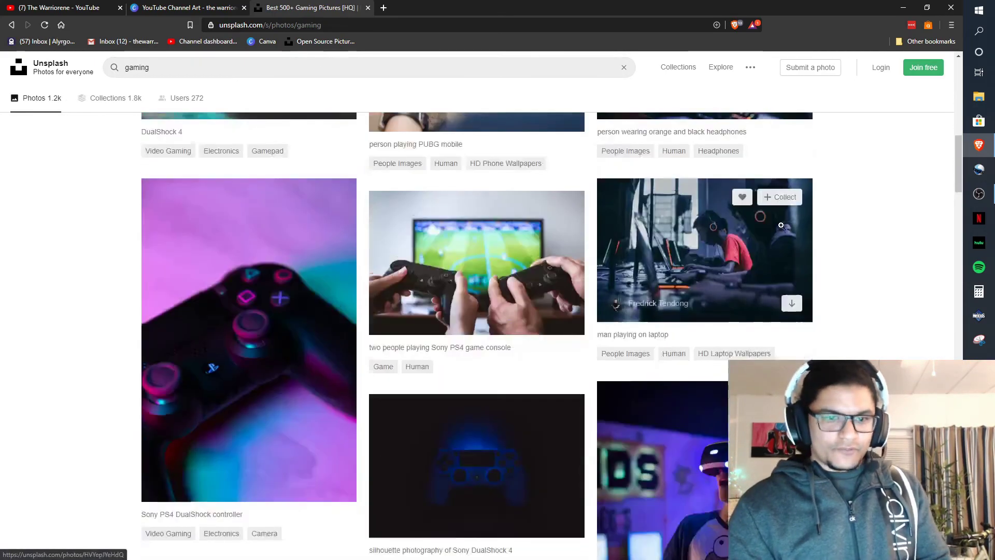
pyautogui.scroll(-15, 781, 224)
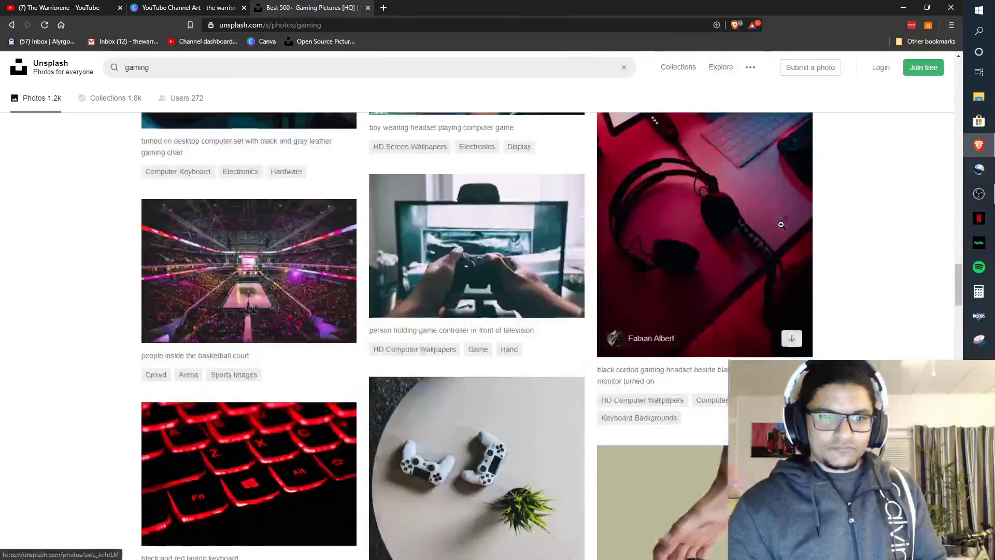
pyautogui.scroll(-6, 781, 225)
pyautogui.scroll(3, 777, 233)
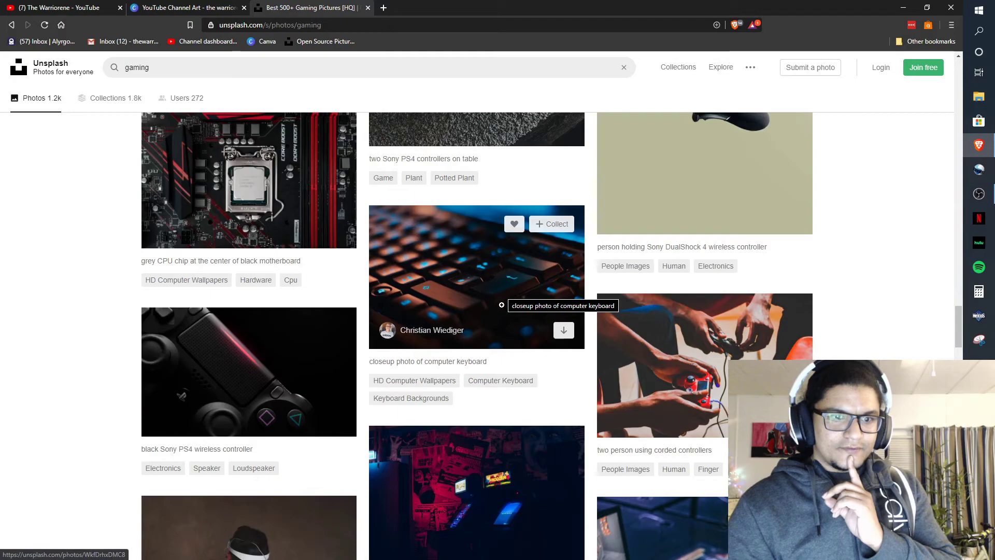
pyautogui.click(175, 7)
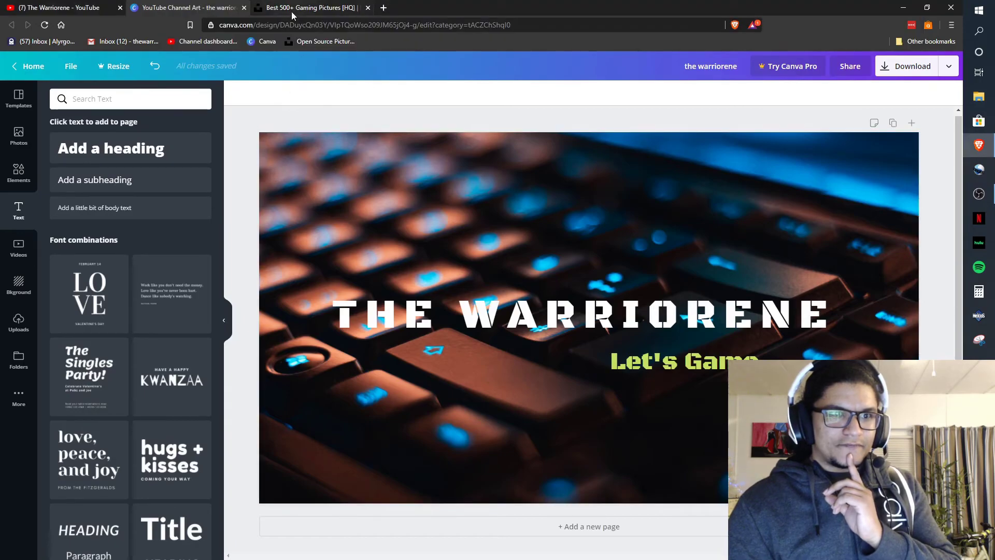
pyautogui.click(295, 8)
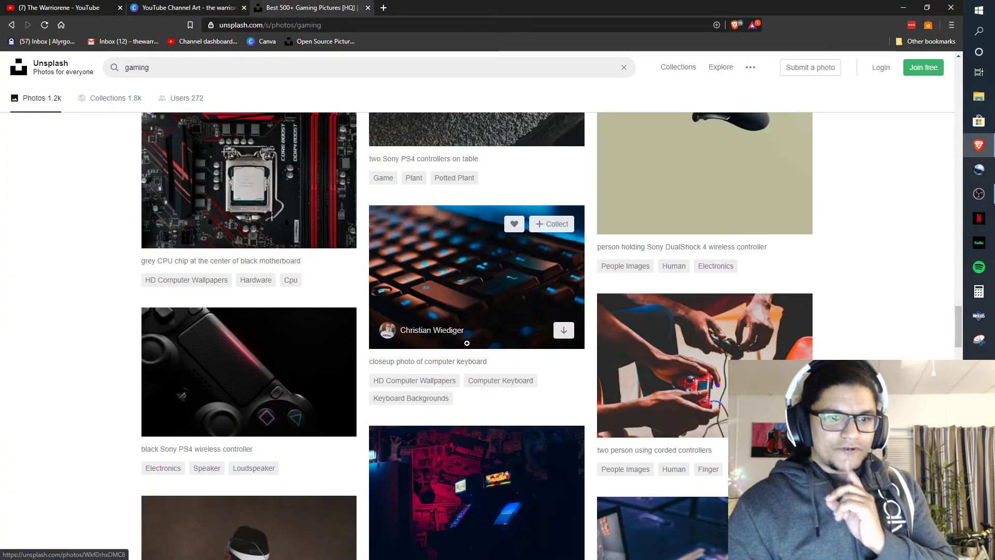
# View the closeup computer keyboard photo's page, try to like the photo, and dismiss the login form
pyautogui.click(565, 299)
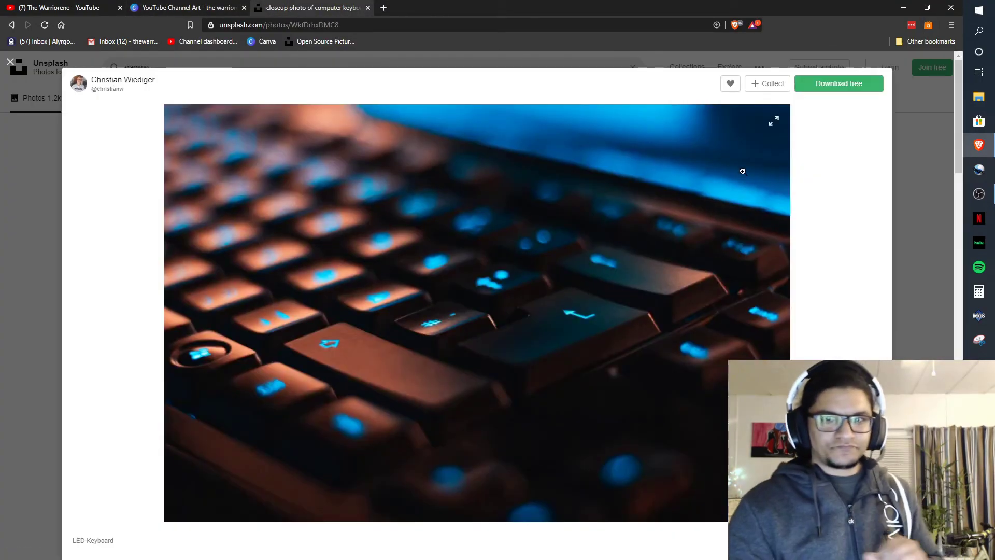
pyautogui.click(731, 84)
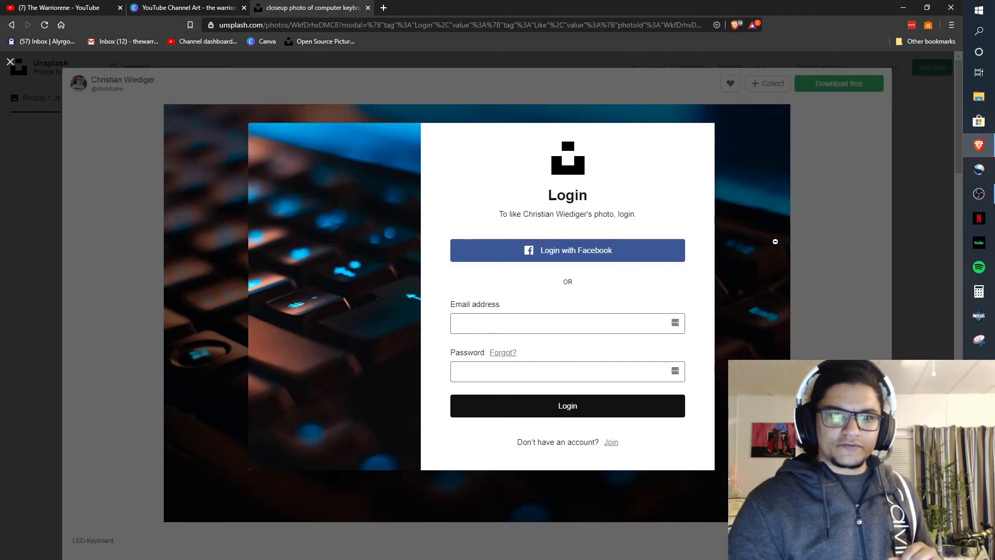
pyautogui.click(830, 332)
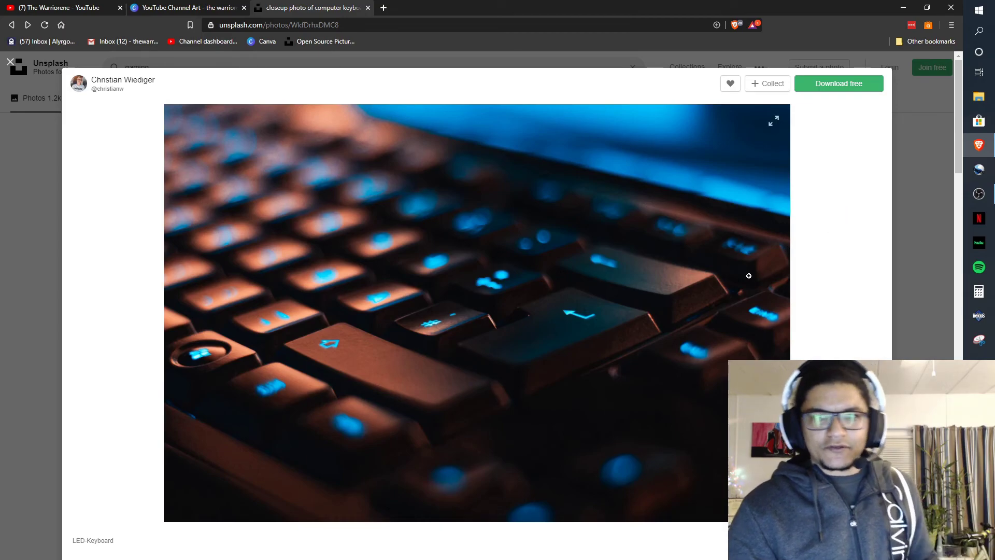
pyautogui.scroll(-4, 686, 346)
pyautogui.scroll(3, 684, 337)
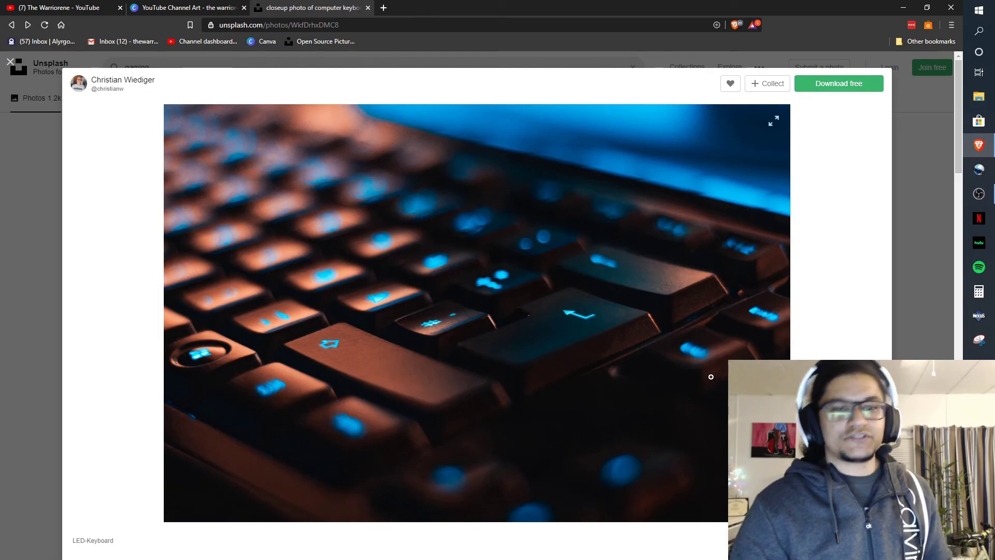
# Close the keyboard photo and the Unsplash tab, and return to the YouTube channel page showing the banner
pyautogui.click(910, 166)
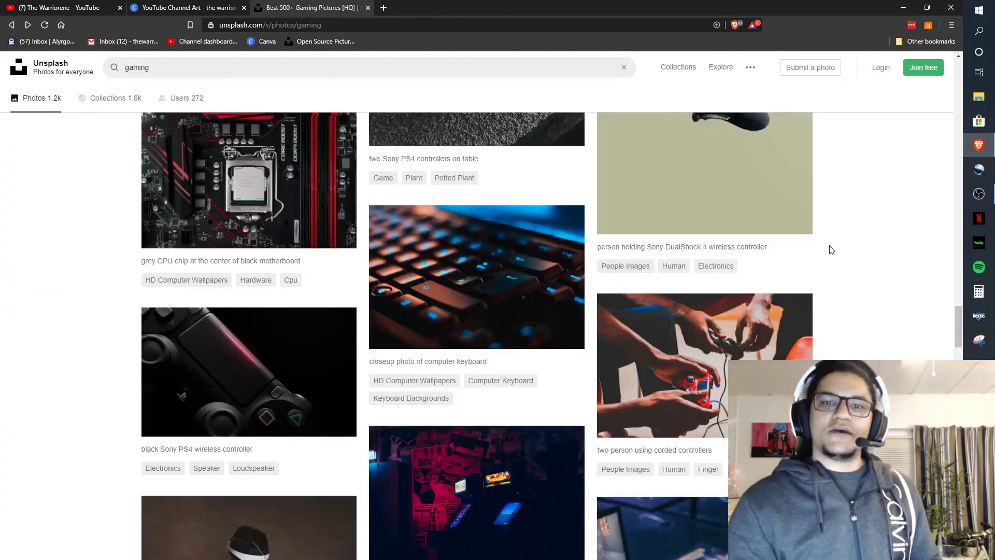
pyautogui.scroll(5, 829, 247)
pyautogui.click(367, 9)
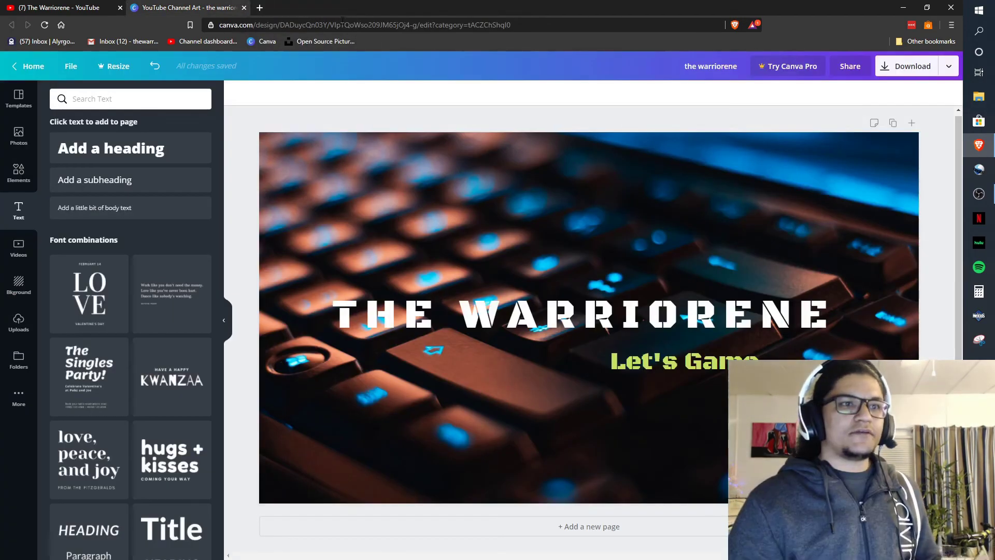
pyautogui.click(119, 15)
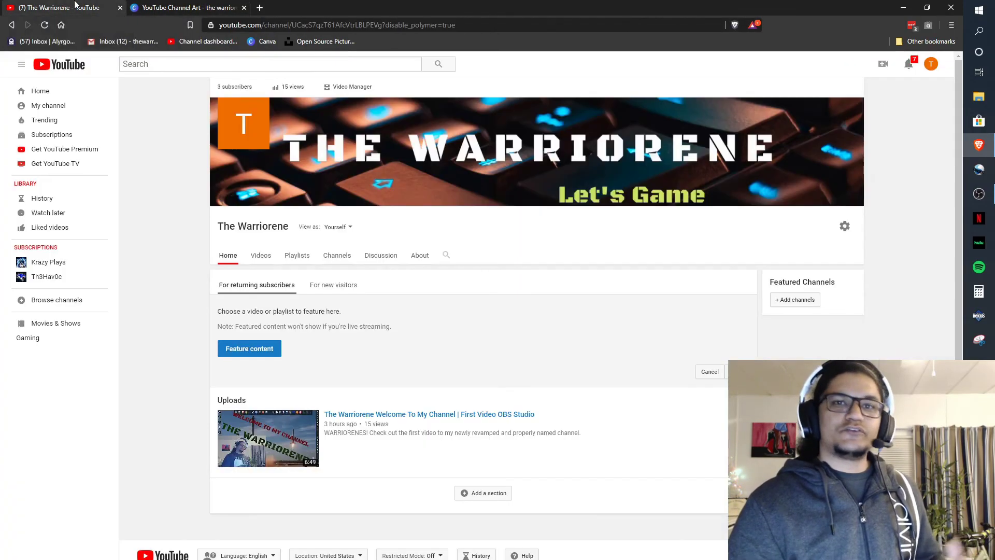